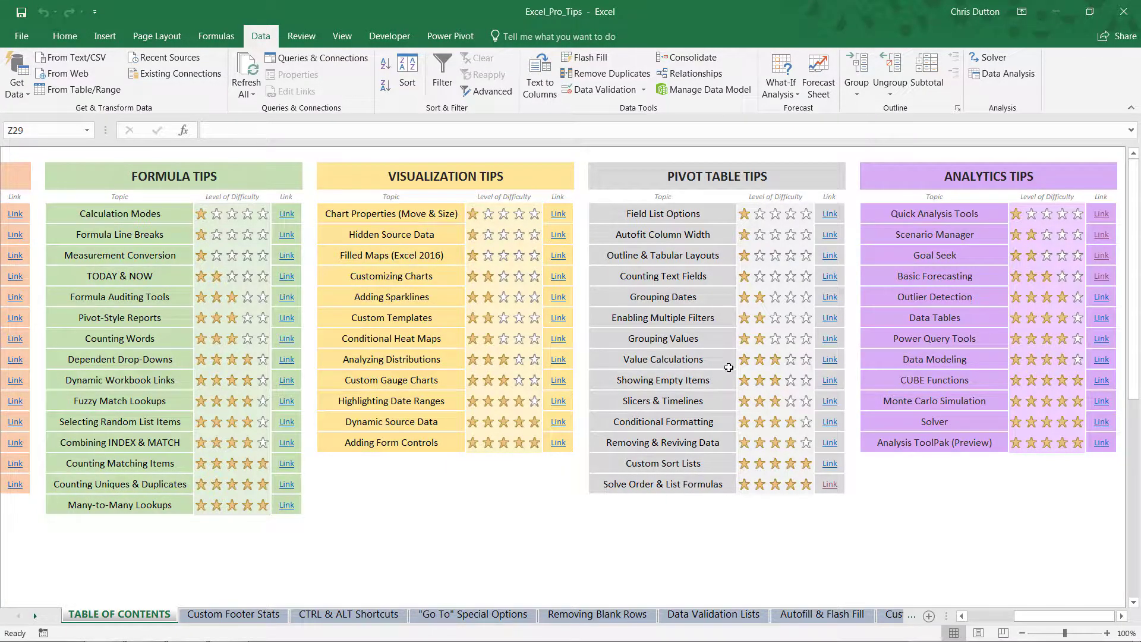
Go to the Basic Forecasting sheet and review the AAPL stock table and monthly temperature data.
{"action": "left_click", "coordinate": [912, 279]}
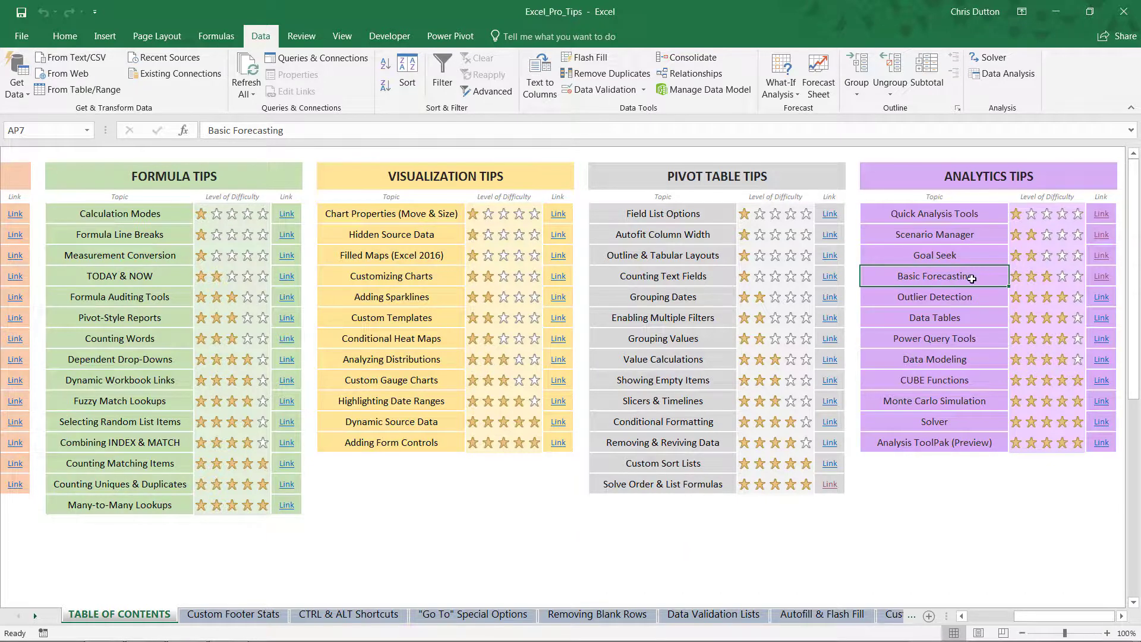
{"action": "left_click", "coordinate": [1101, 276]}
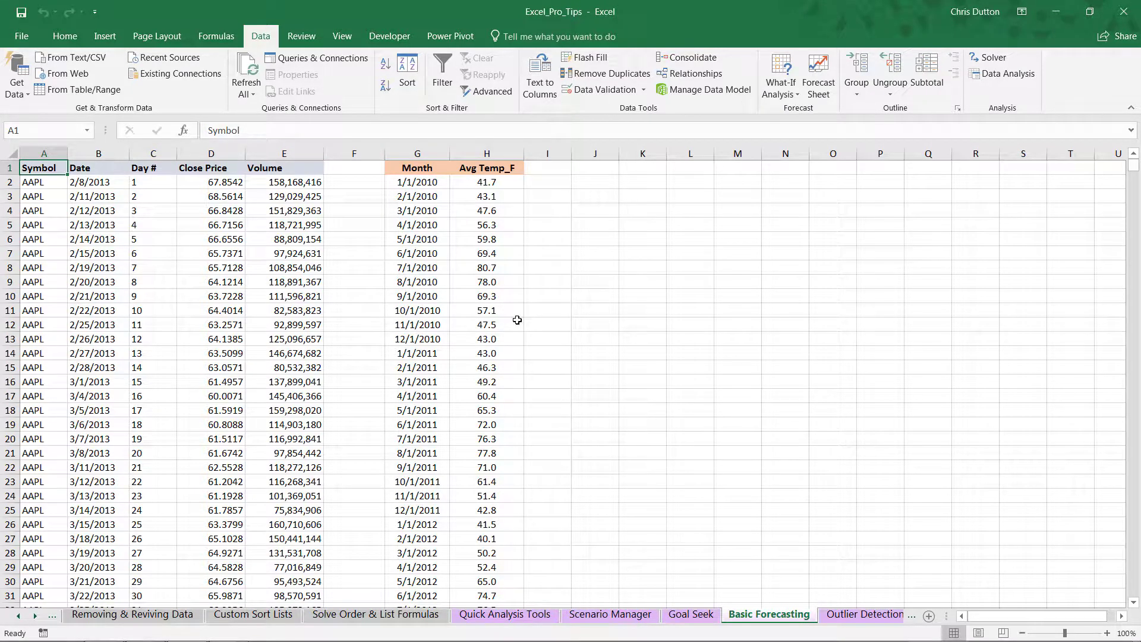
{"action": "left_click_drag", "start_coordinate": [41, 168], "coordinate": [294, 483]}
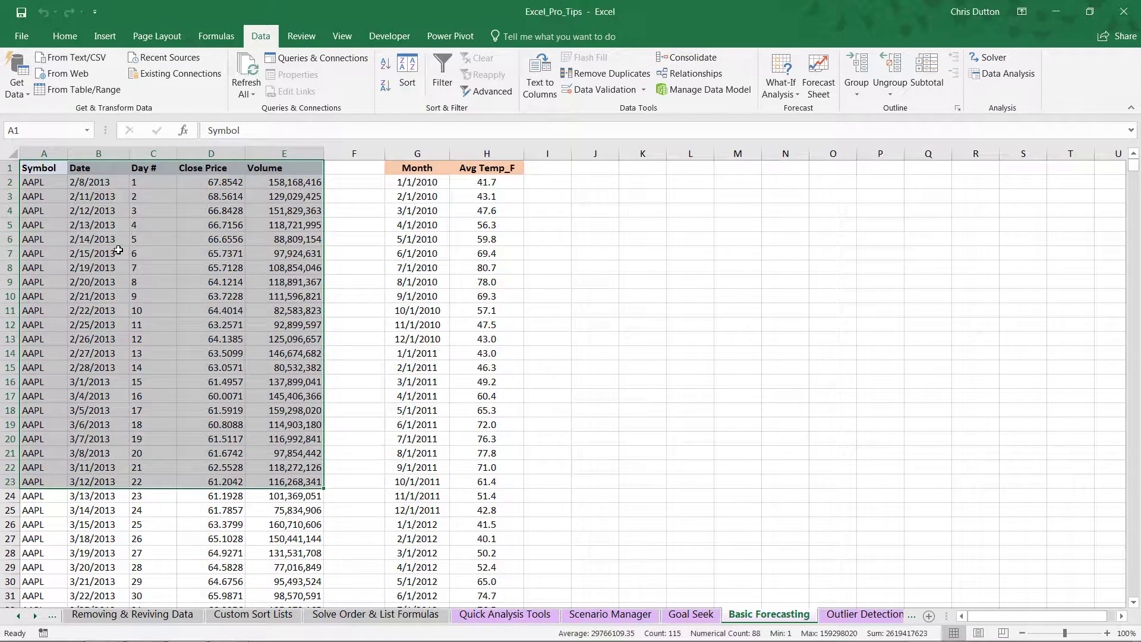
{"action": "left_click_drag", "start_coordinate": [416, 168], "coordinate": [484, 496]}
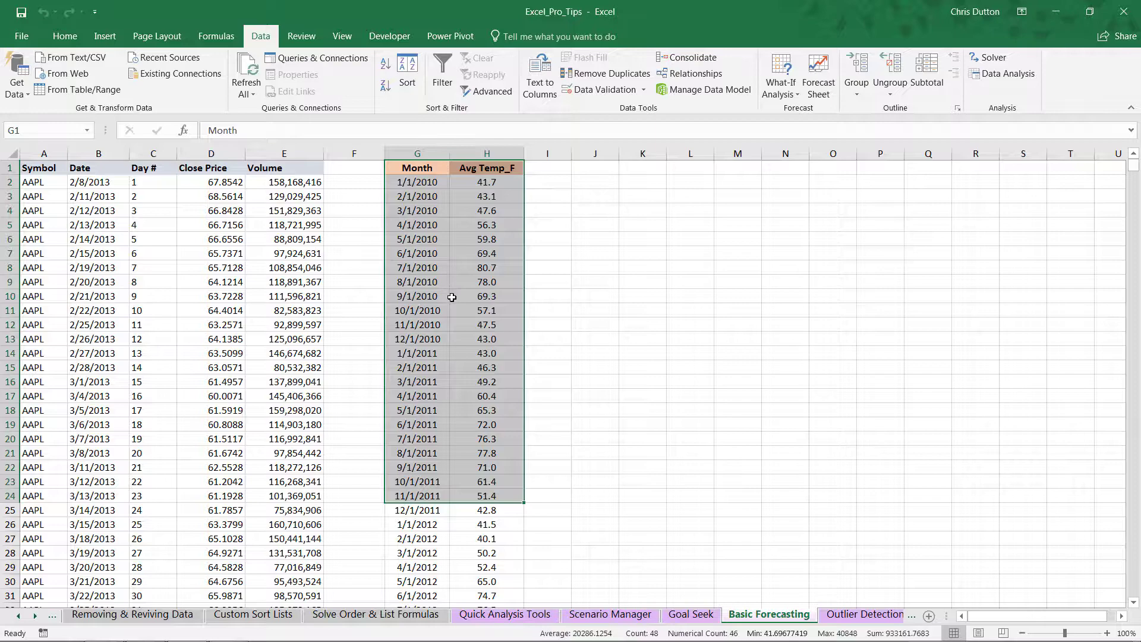
{"action": "scroll", "coordinate": [447, 315], "scroll_direction": "down", "scroll_amount": 16}
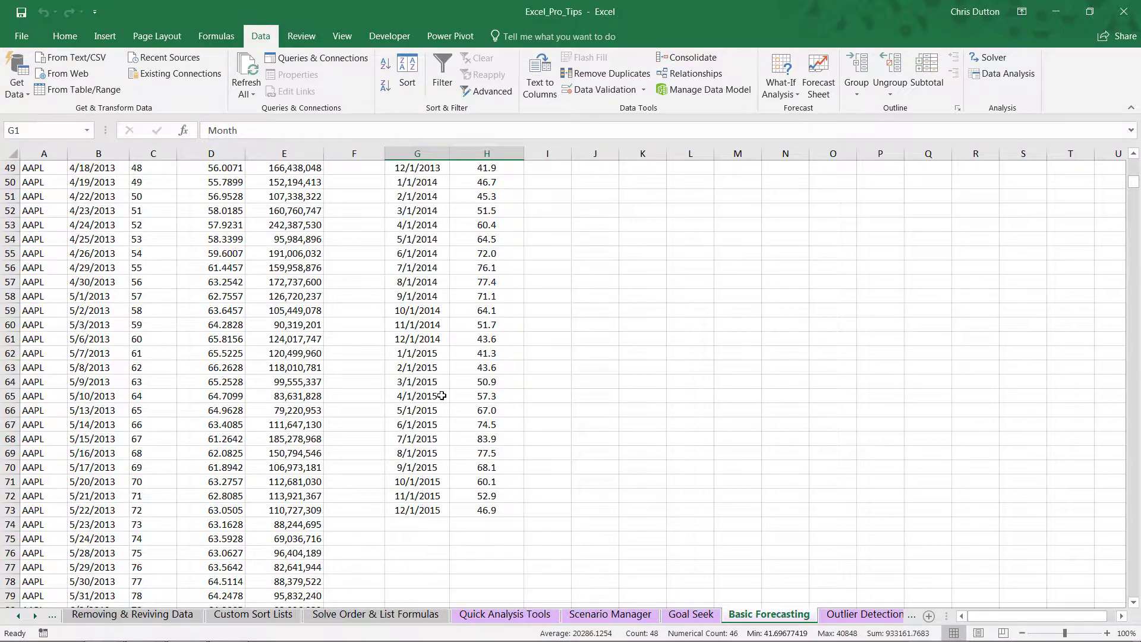
{"action": "scroll", "coordinate": [442, 395], "scroll_direction": "up", "scroll_amount": 16}
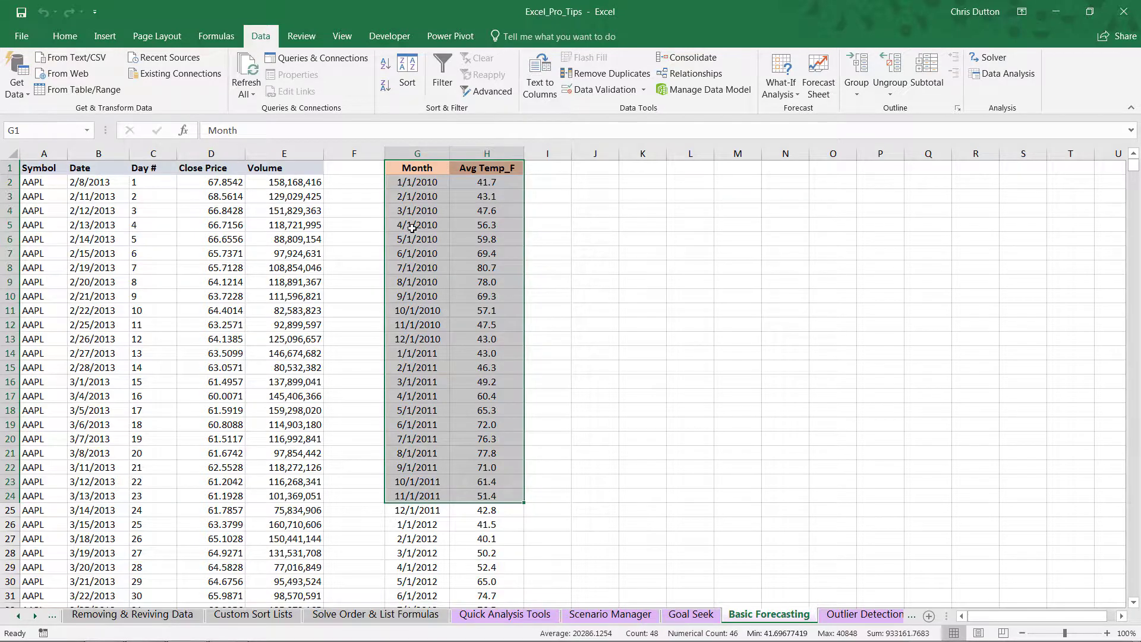
{"action": "left_click", "coordinate": [360, 229]}
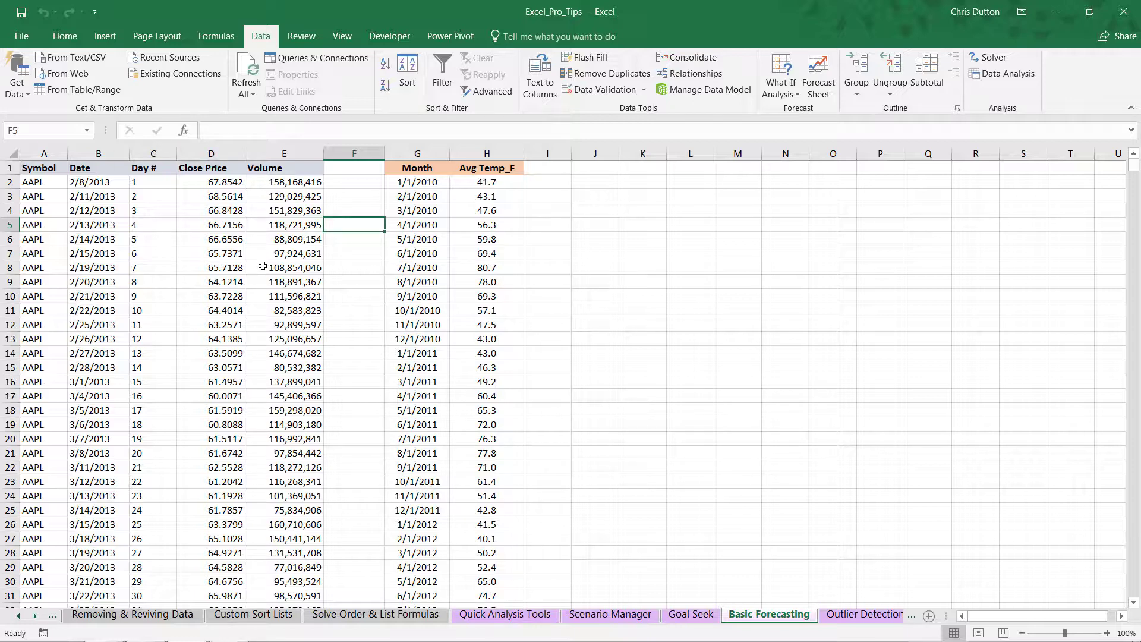
{"action": "left_click", "coordinate": [116, 149]}
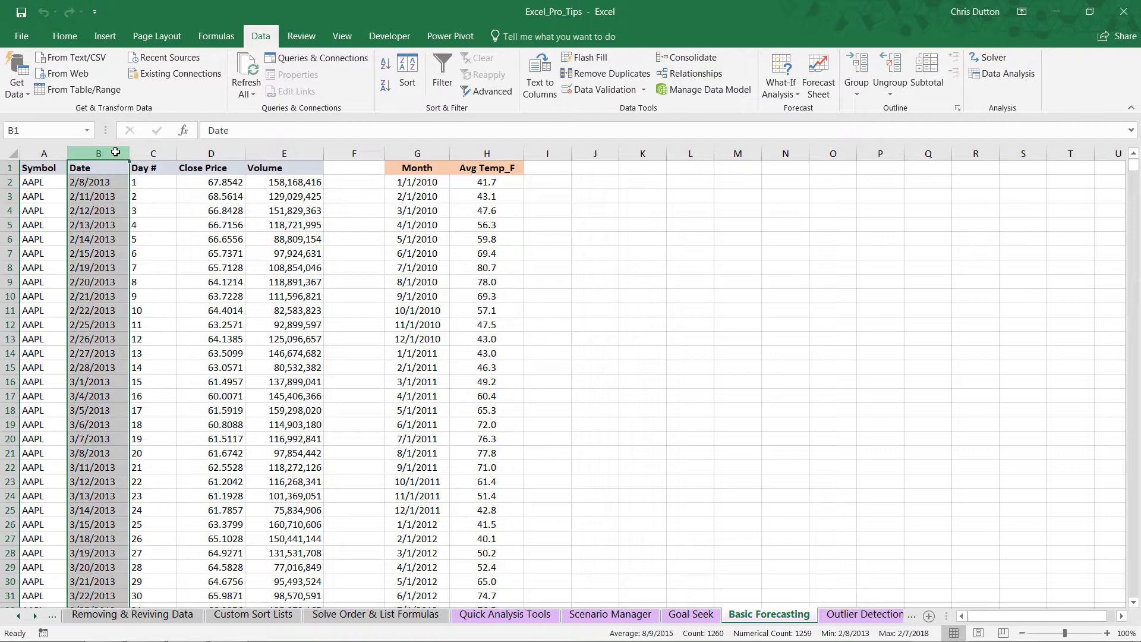
{"action": "left_click", "coordinate": [224, 150], "text": "ctrl"}
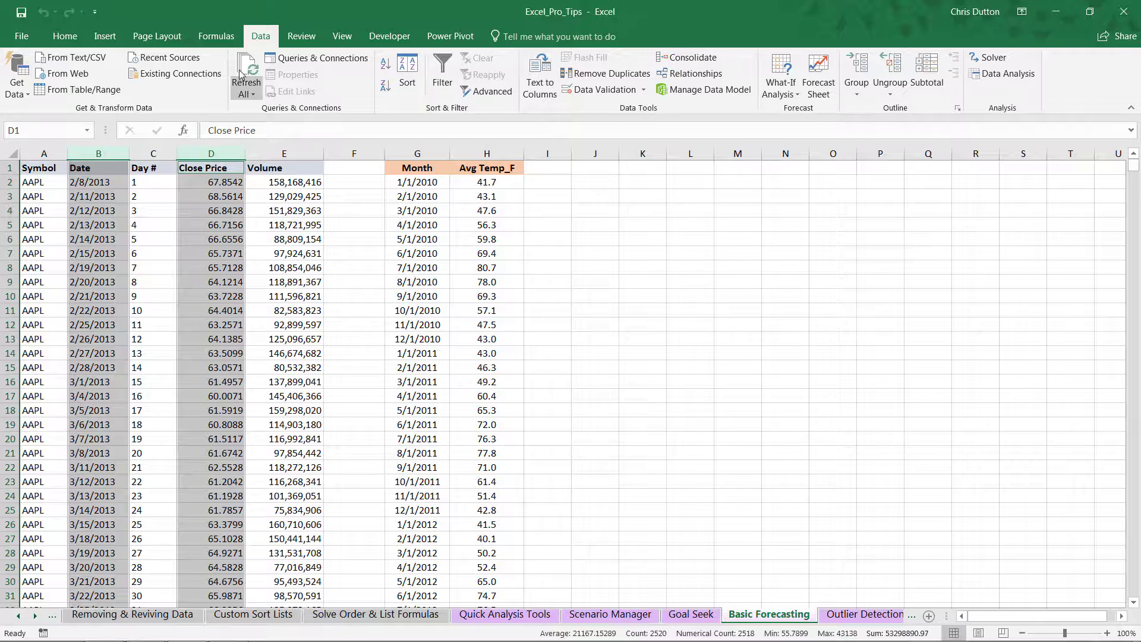
{"action": "left_click", "coordinate": [824, 75]}
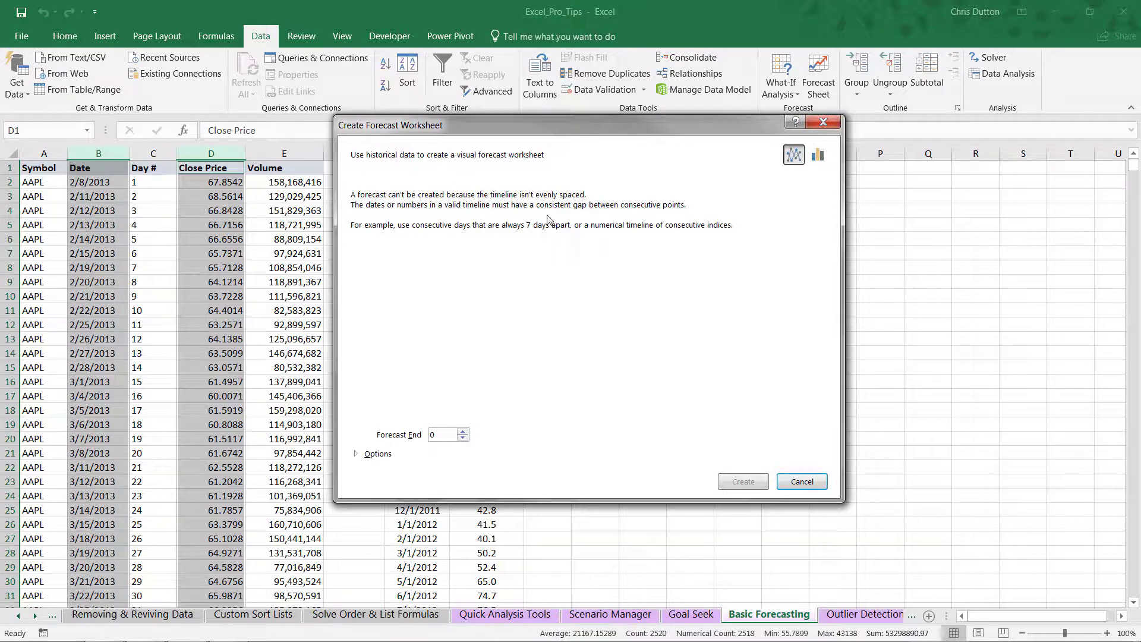
{"action": "left_click", "coordinate": [798, 485]}
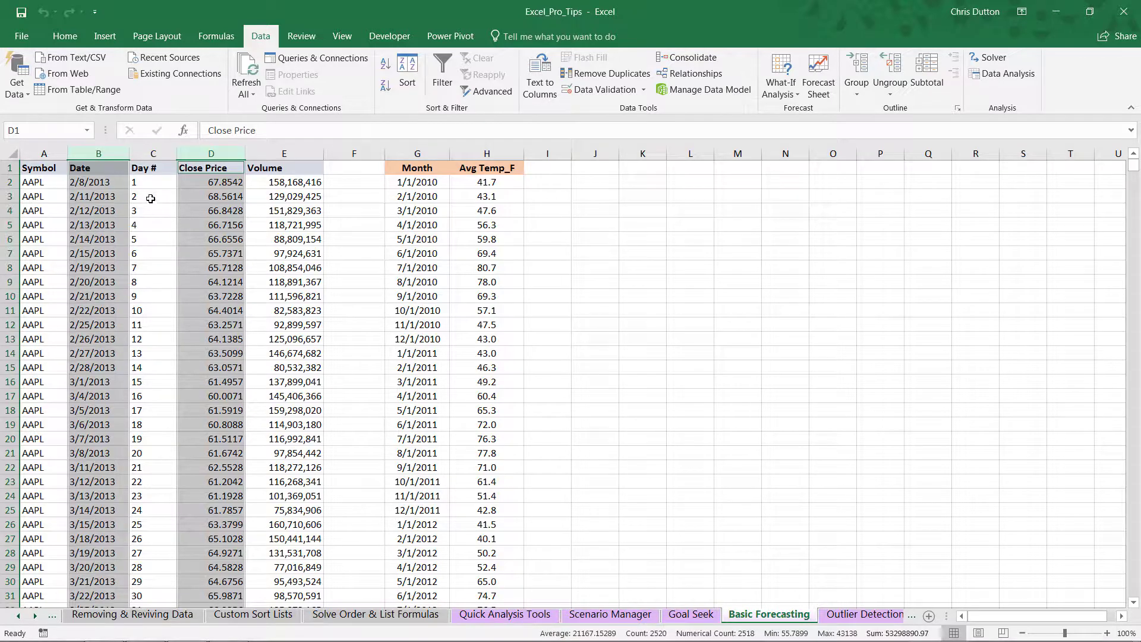
Check the Day # numbering against the dates, then preview a Close Price forecast by Day #.
{"action": "left_click", "coordinate": [150, 152]}
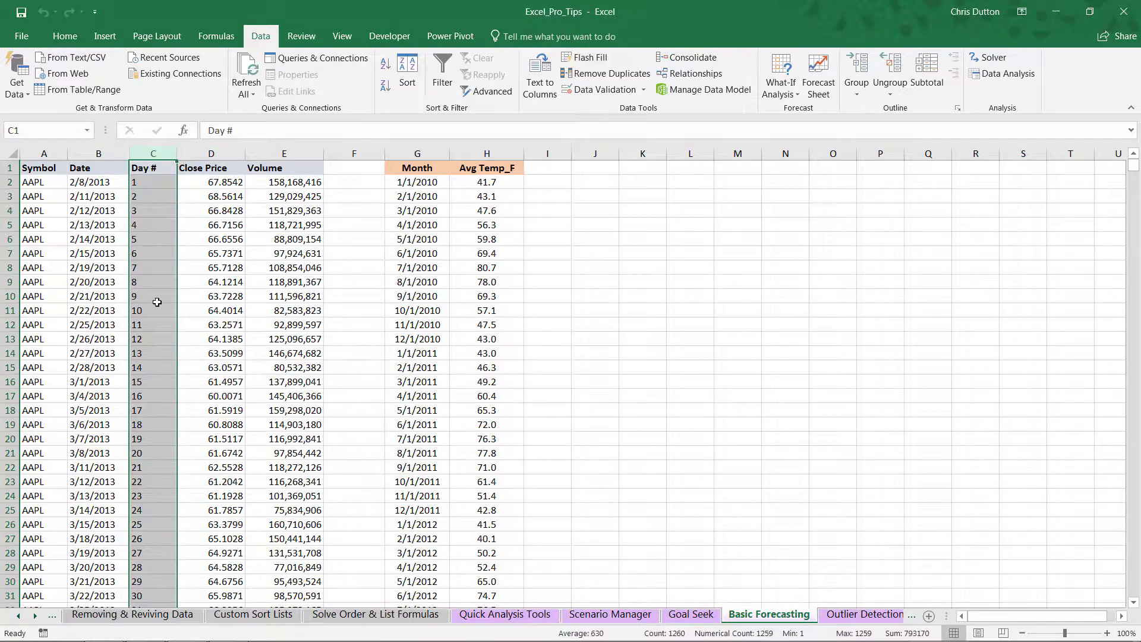
{"action": "left_click", "coordinate": [150, 181]}
{"action": "left_click", "coordinate": [150, 182]}
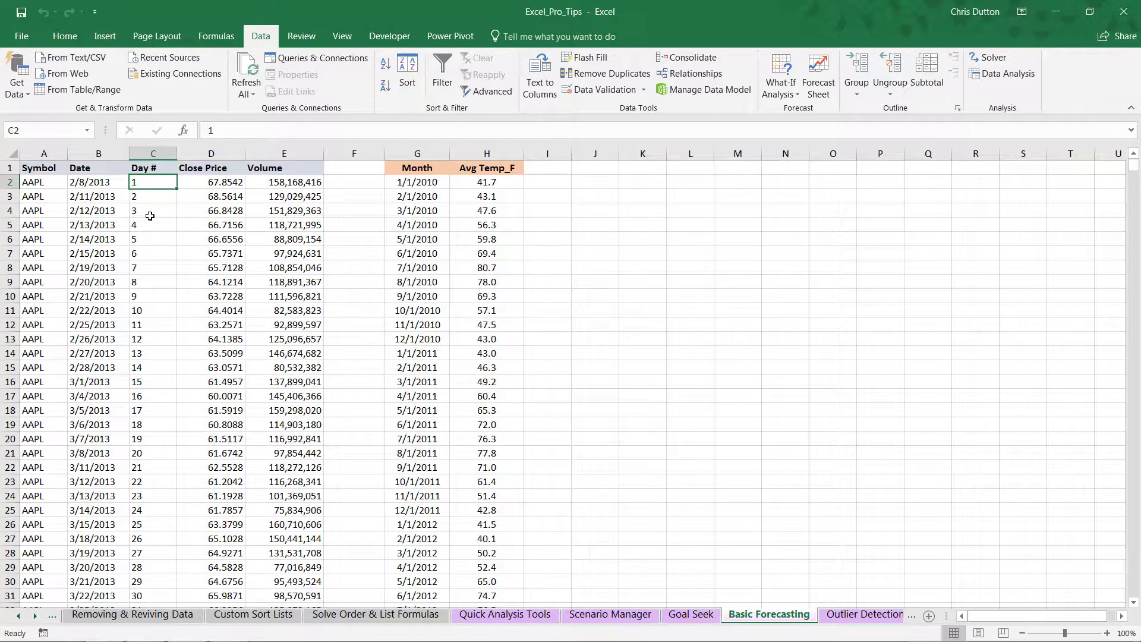
{"action": "left_click", "coordinate": [94, 180]}
{"action": "key", "text": "shift+Right"}
{"action": "left_click_drag", "start_coordinate": [95, 192], "coordinate": [149, 211]}
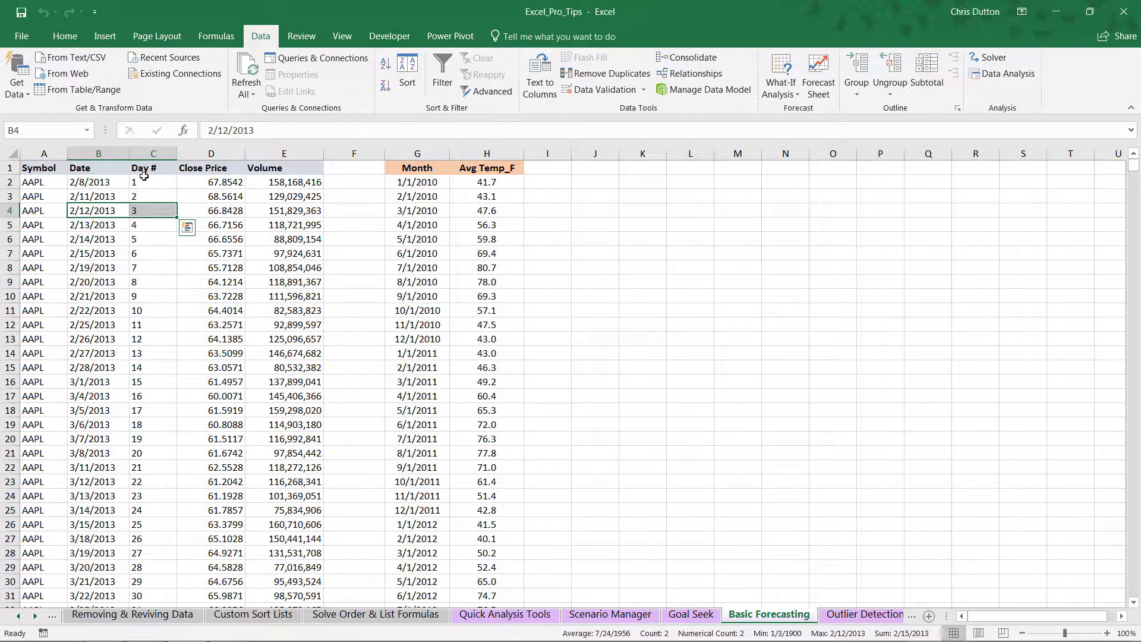
{"action": "left_click_drag", "start_coordinate": [153, 148], "coordinate": [211, 152]}
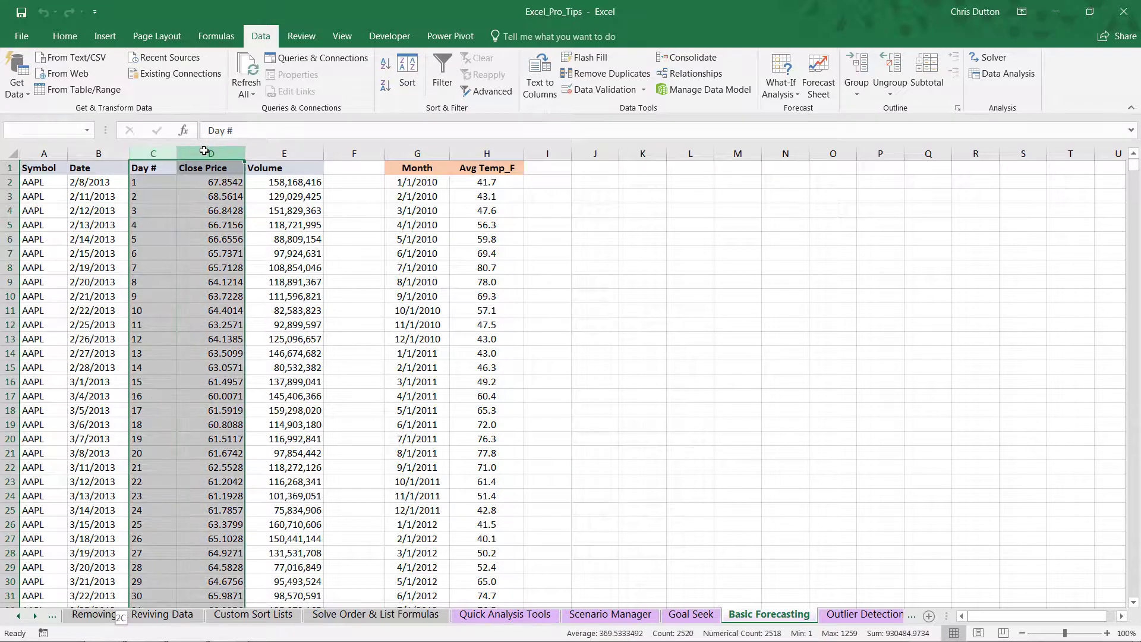
{"action": "left_click", "coordinate": [817, 75]}
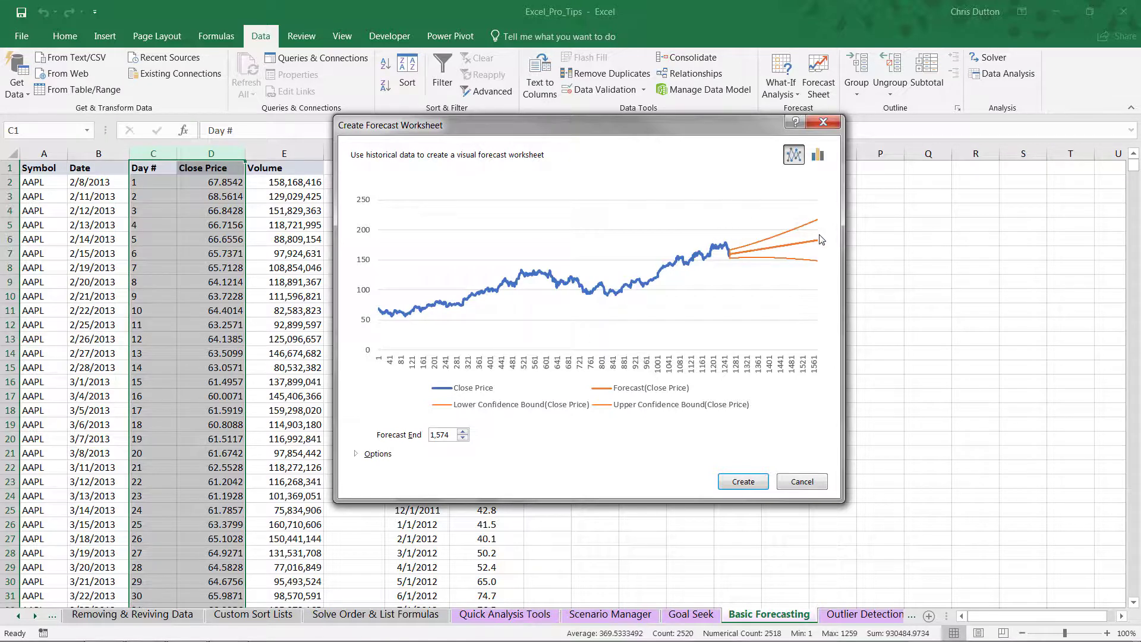
Expand the forecast options and set Forecast End to 1,400.
{"action": "left_click_drag", "start_coordinate": [662, 128], "coordinate": [668, 71]}
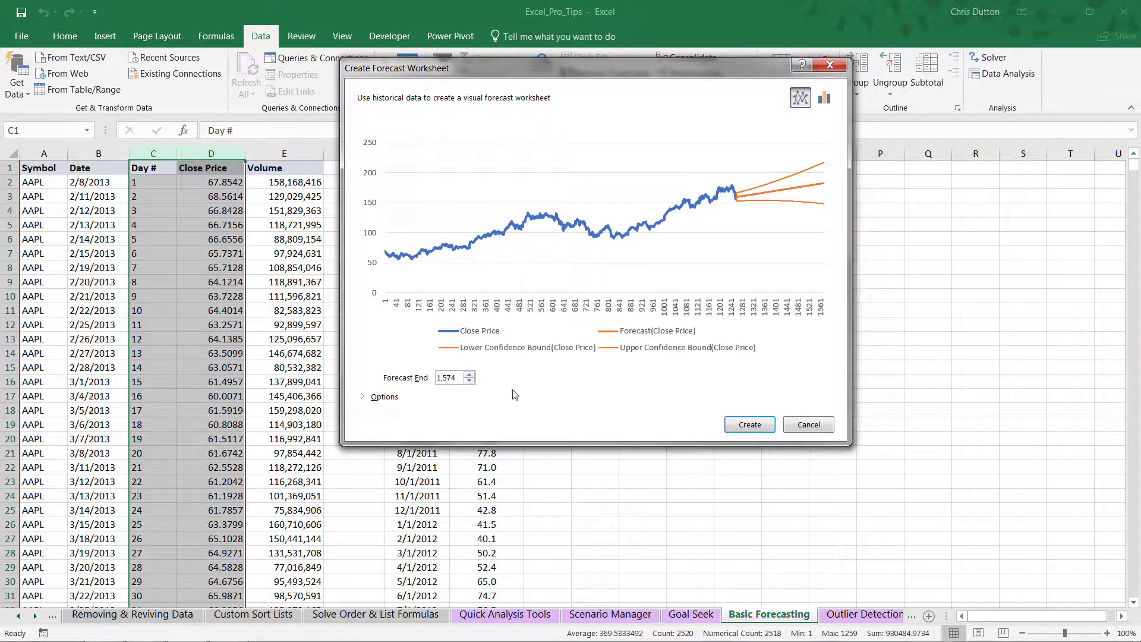
{"action": "left_click", "coordinate": [363, 397]}
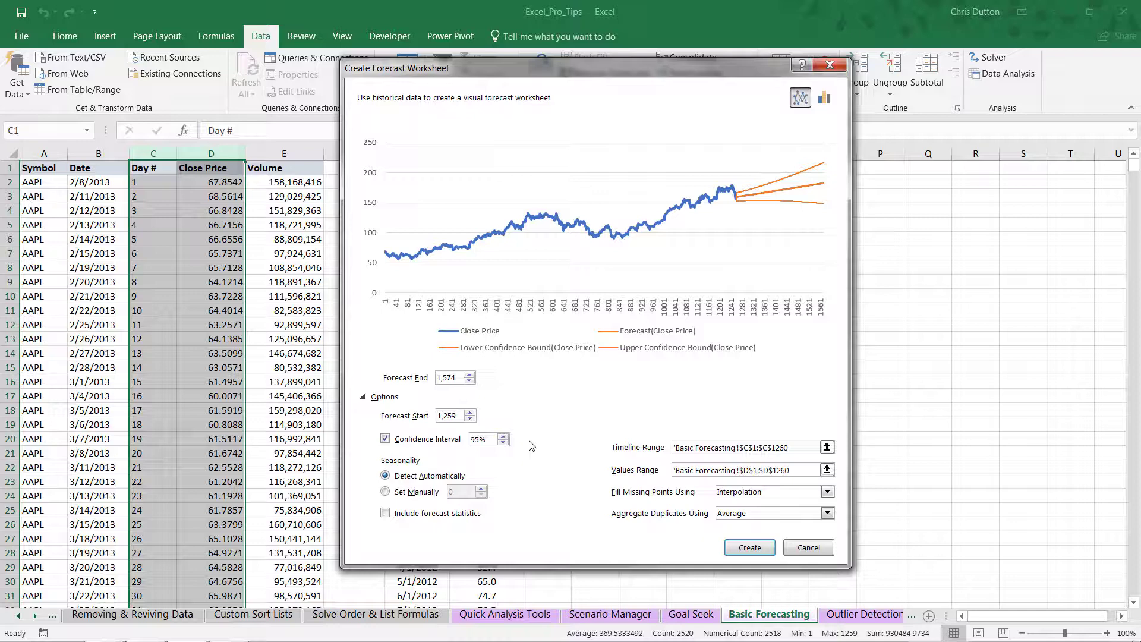
{"action": "left_click", "coordinate": [447, 378]}
{"action": "key", "text": "Delete"}
{"action": "key", "text": "Delete"}
{"action": "type", "text": "400"}
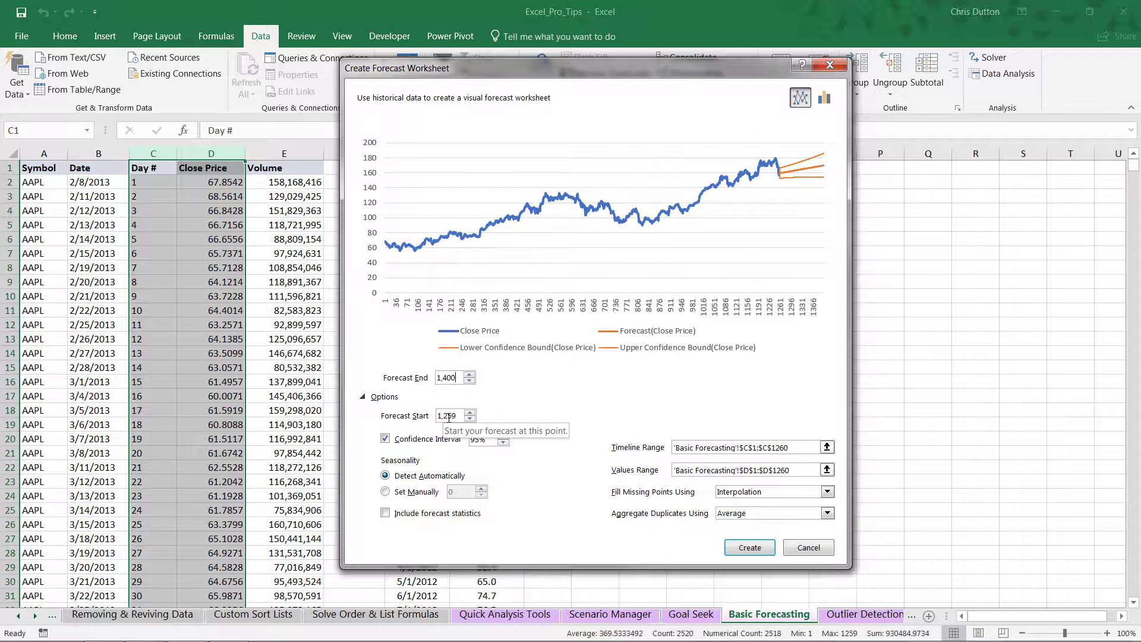
Change the Forecast Start value from 1,000 to 1,100.
{"action": "left_click_drag", "start_coordinate": [449, 416], "coordinate": [468, 416]}
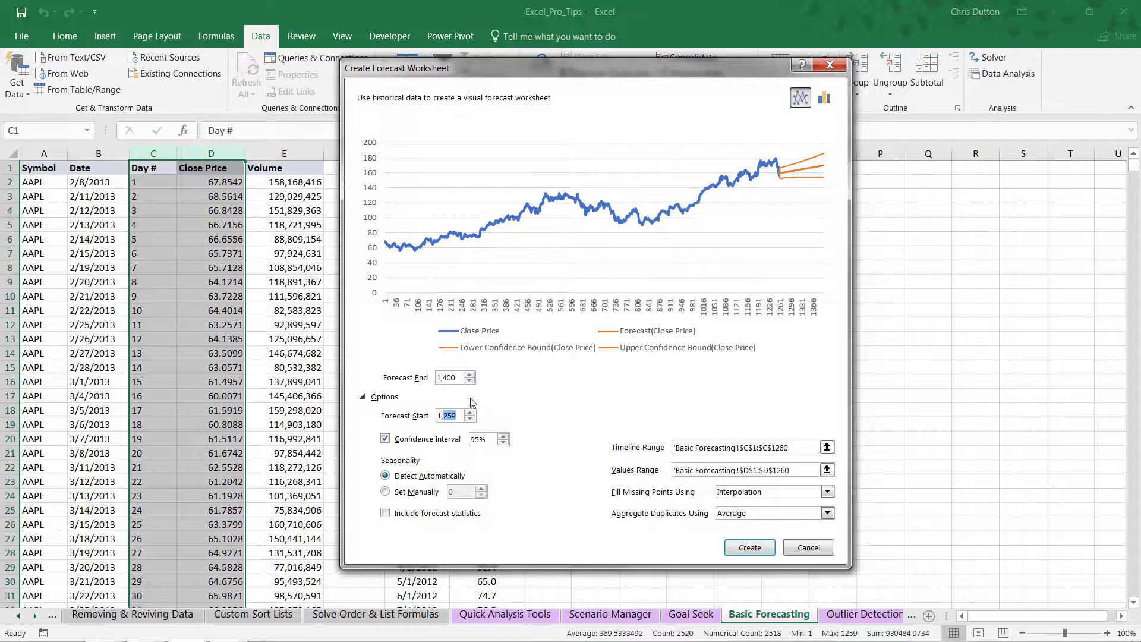
{"action": "type", "text": "000"}
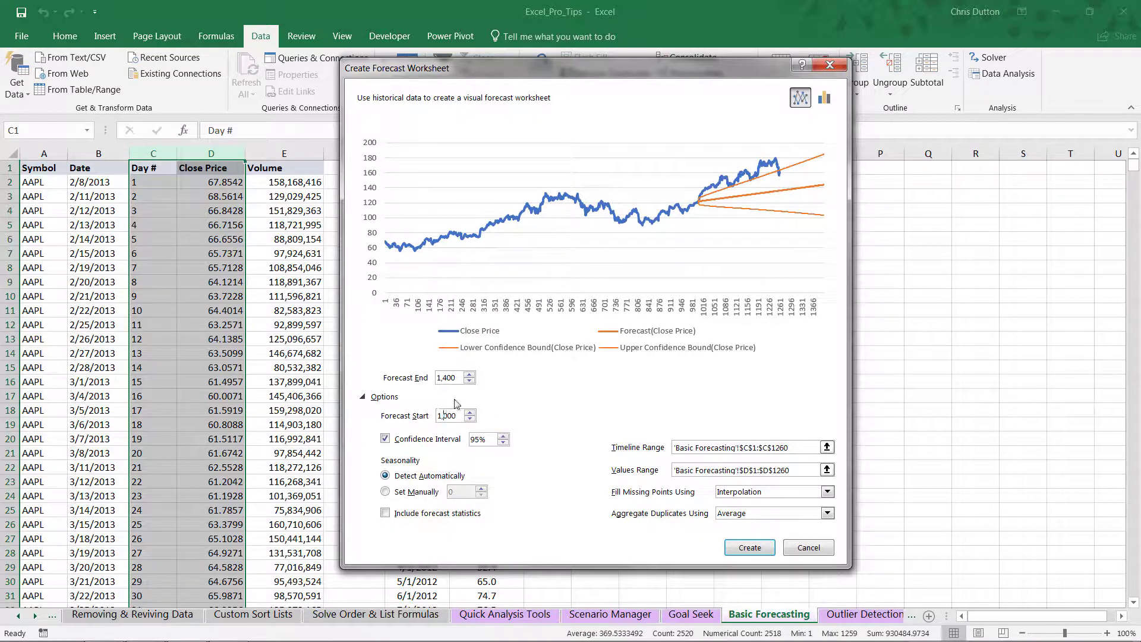
{"action": "key", "text": "BackSpace"}
{"action": "type", "text": "1"}
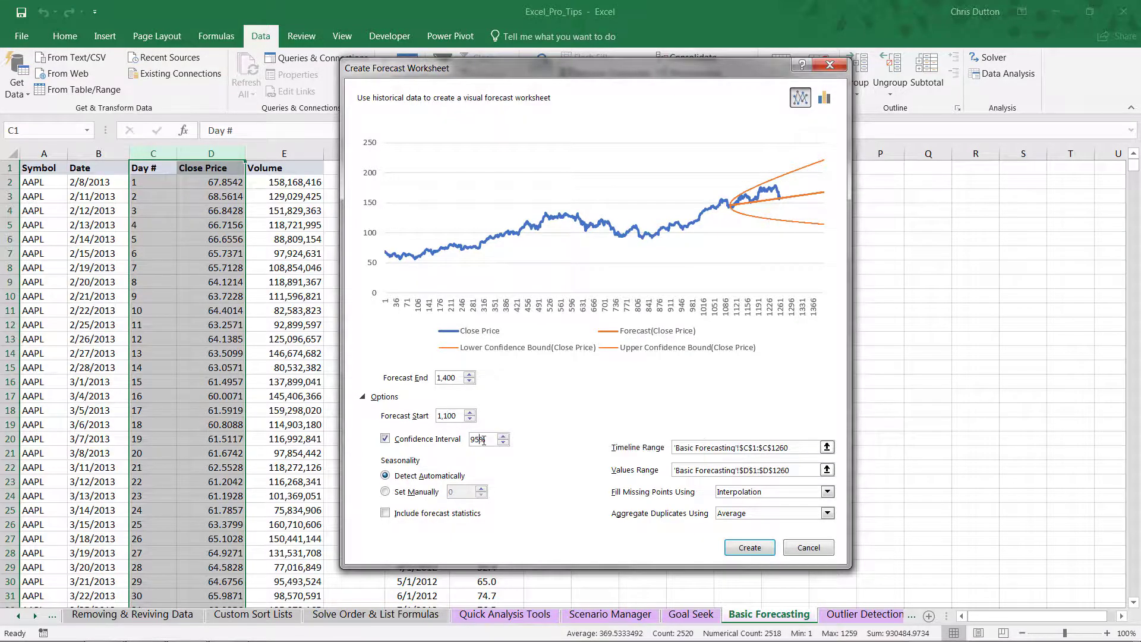
{"action": "key", "text": "BackSpace"}
{"action": "type", "text": "9"}
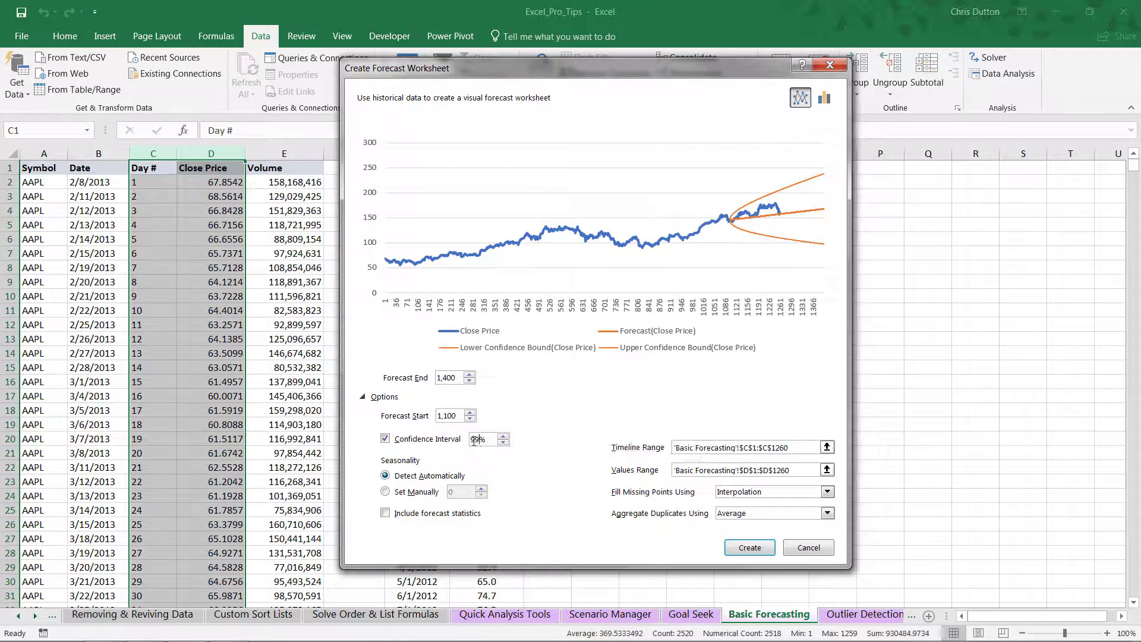
{"action": "type", "text": "50"}
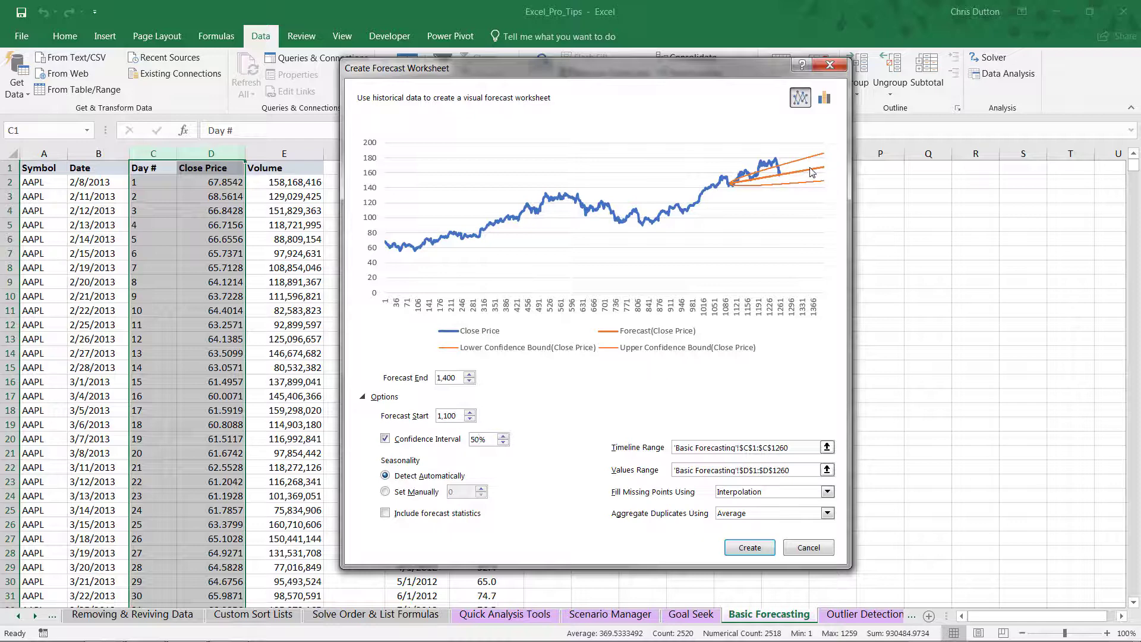
{"action": "key", "text": "BackSpace"}
{"action": "key", "text": "BackSpace"}
{"action": "type", "text": "95"}
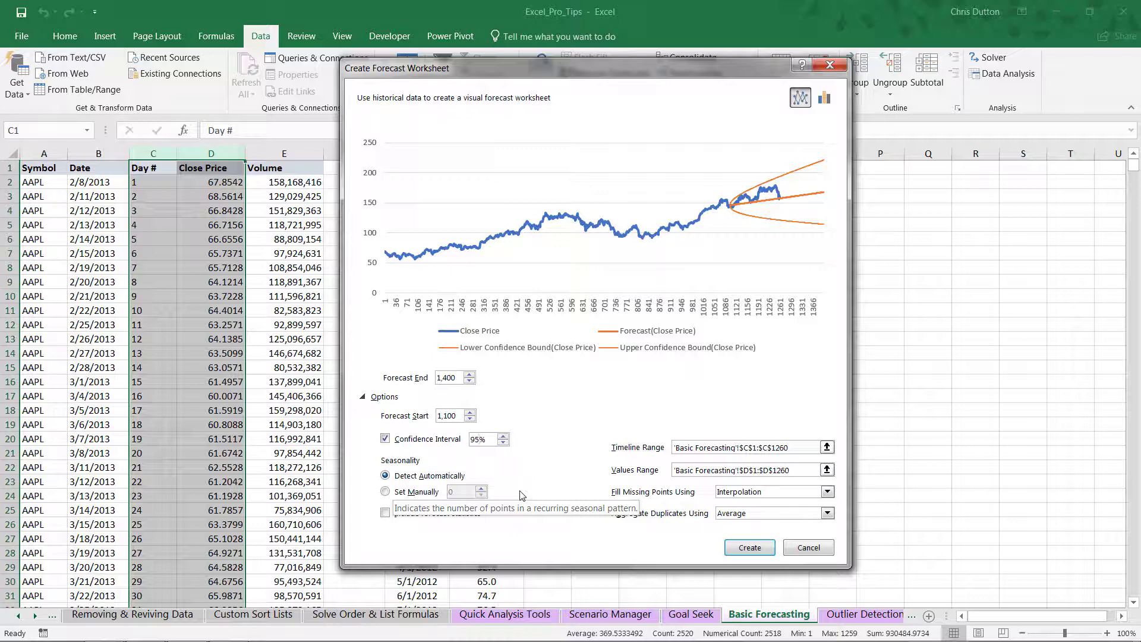
Tick Include forecast statistics, keeping Interpolation for missing points and Average for duplicates.
{"action": "left_click", "coordinate": [385, 514]}
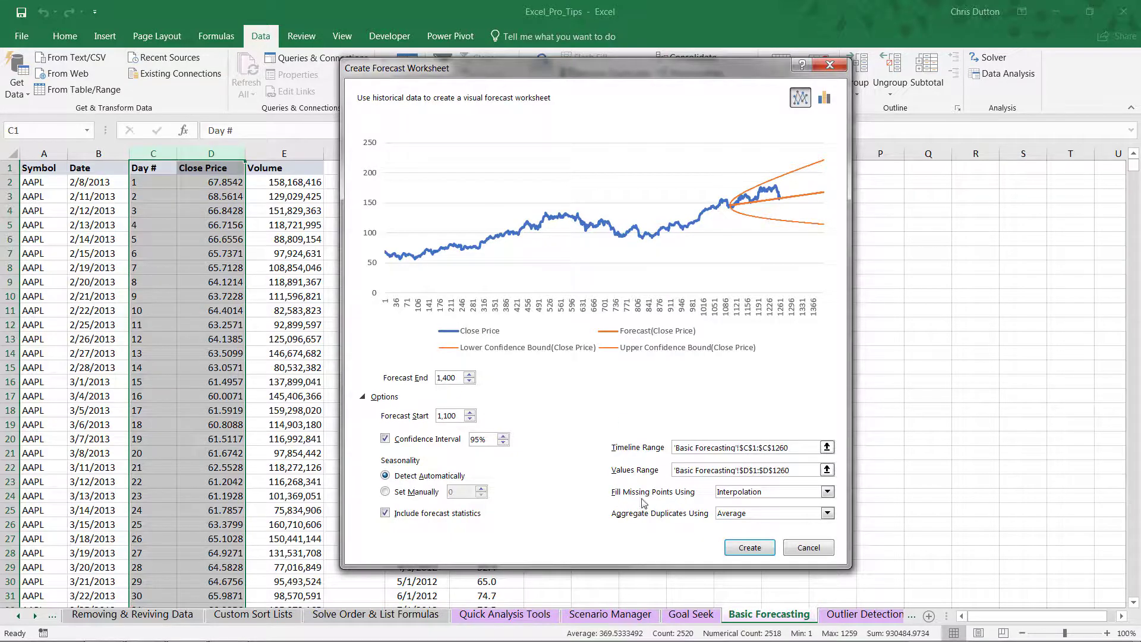
{"action": "left_click", "coordinate": [828, 492]}
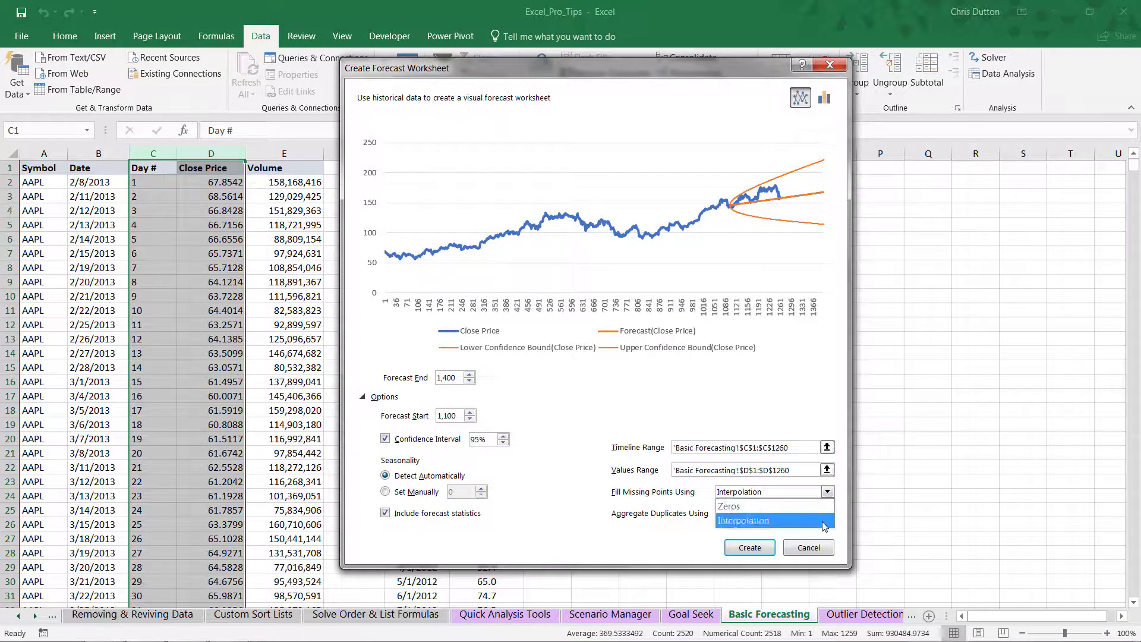
{"action": "left_click", "coordinate": [828, 494]}
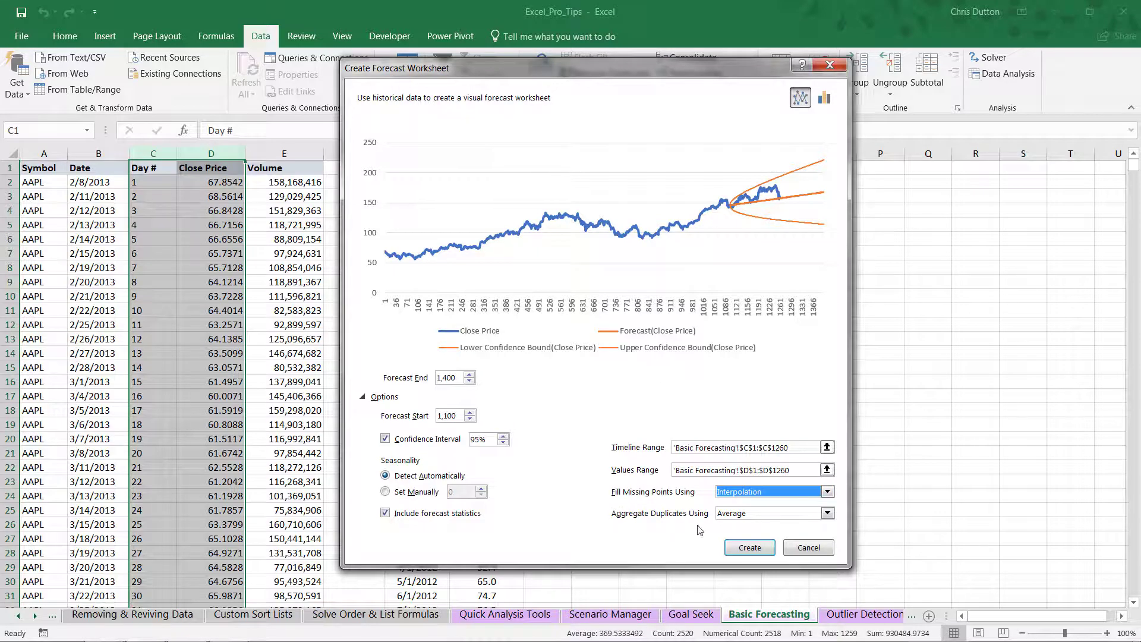
{"action": "left_click", "coordinate": [827, 514]}
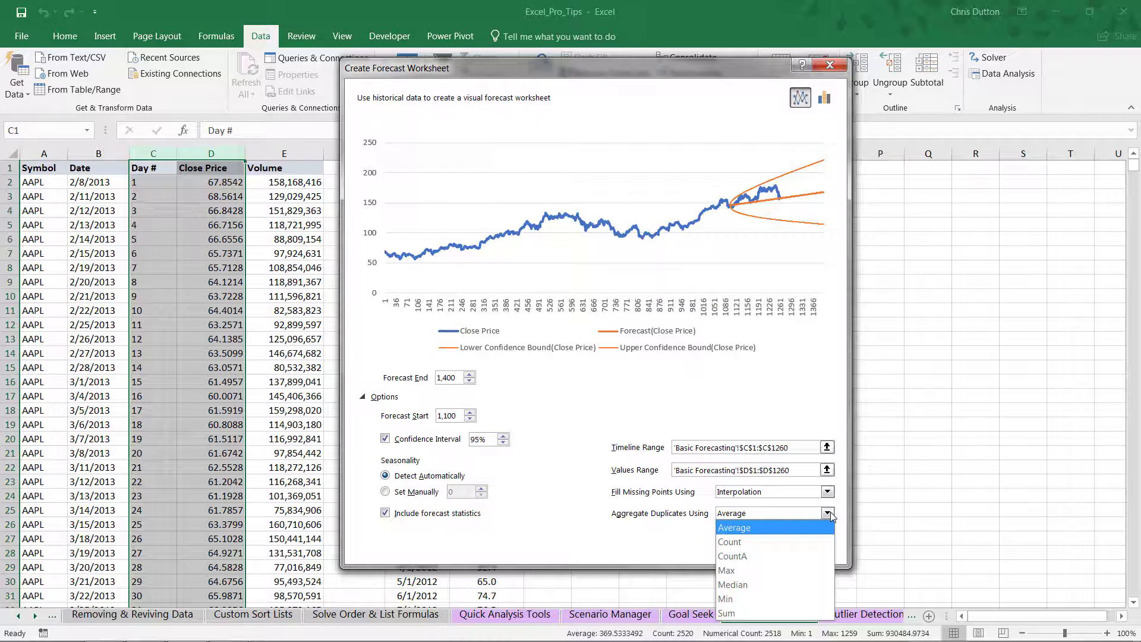
{"action": "left_click", "coordinate": [734, 527]}
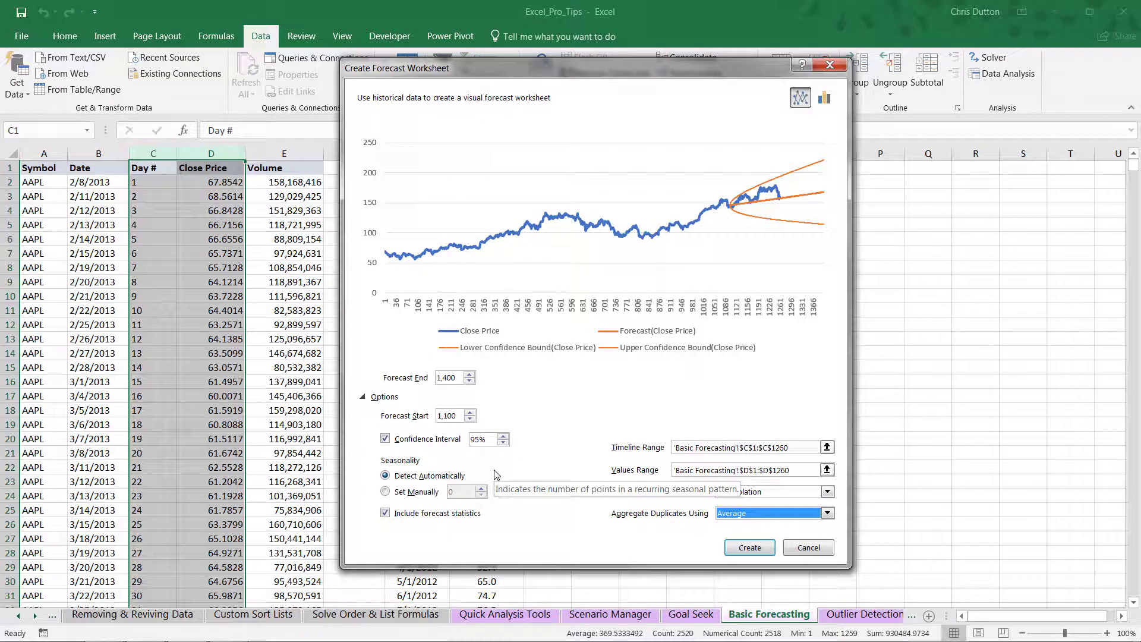
Create the forecast worksheet, dismiss the Forecast Sheet tip, and drag Sheet3 after Basic Forecasting.
{"action": "left_click", "coordinate": [745, 547]}
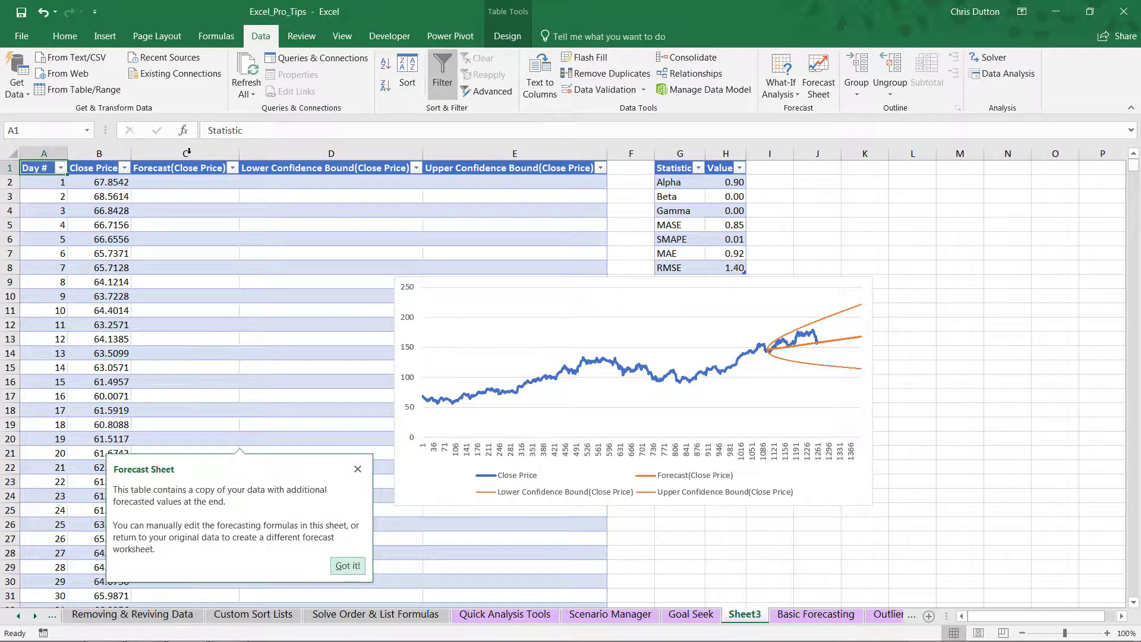
{"action": "left_click", "coordinate": [348, 566]}
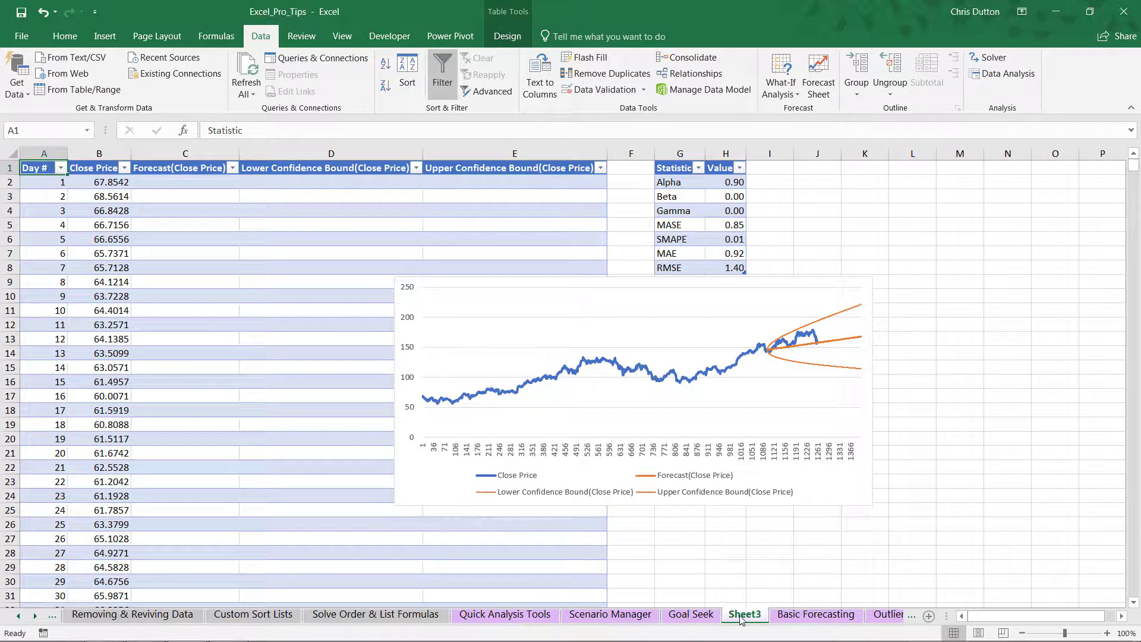
{"action": "left_click_drag", "start_coordinate": [740, 617], "coordinate": [866, 620]}
Rename Sheet3 to 'Stock Forecast' and nudge its chart slightly down and right.
{"action": "double_click", "coordinate": [836, 614]}
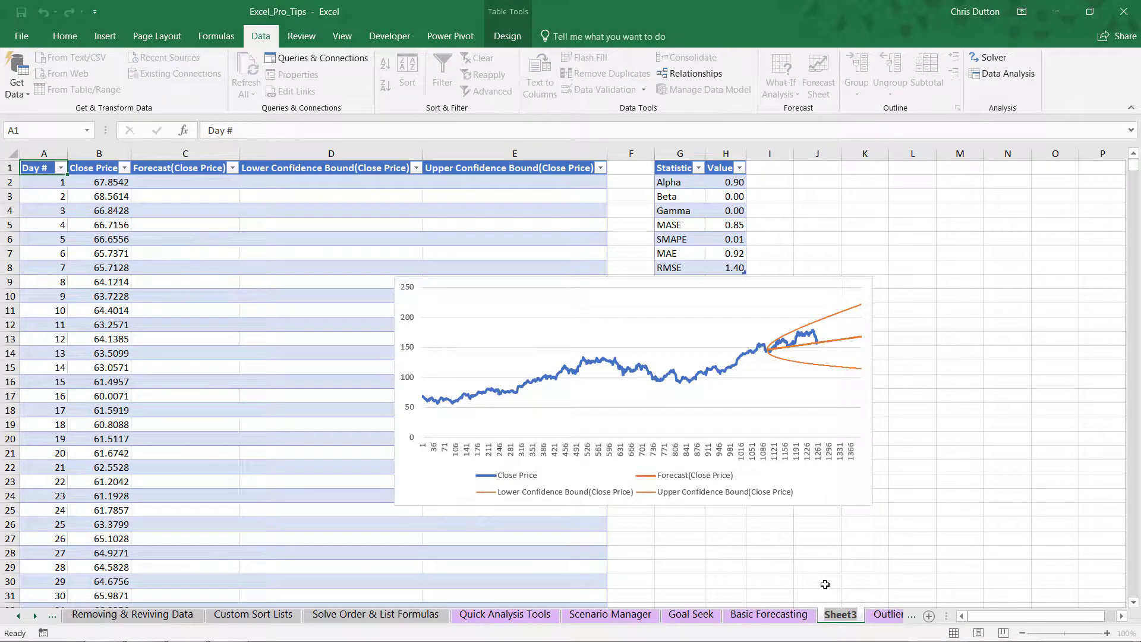
{"action": "type", "text": "Stock"}
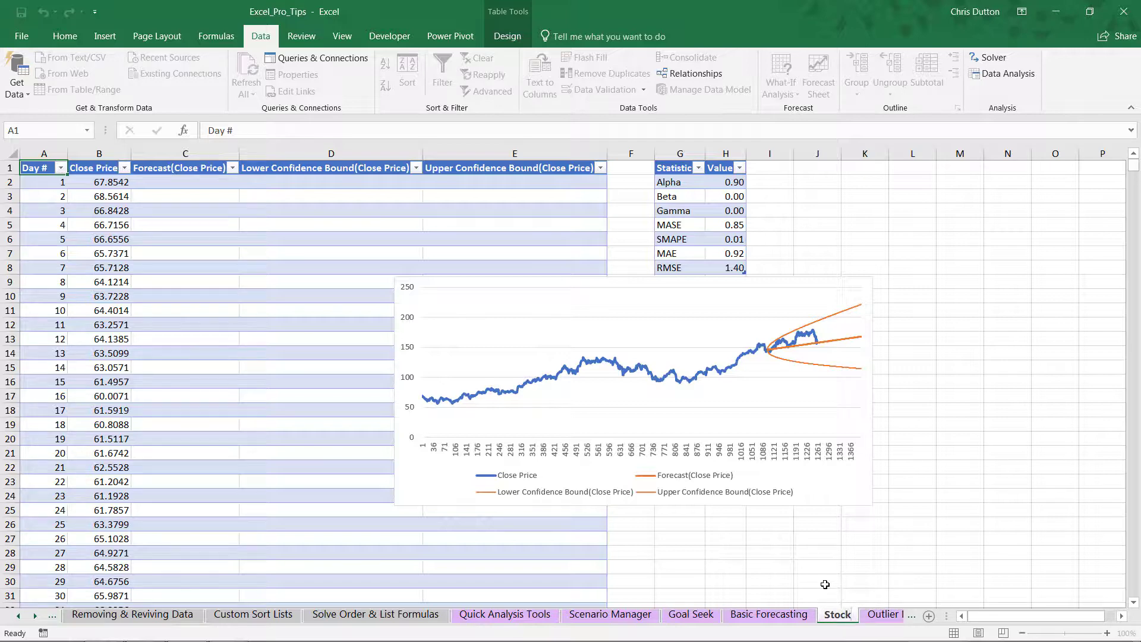
{"action": "type", "text": " Forecast"}
{"action": "key", "text": "Return"}
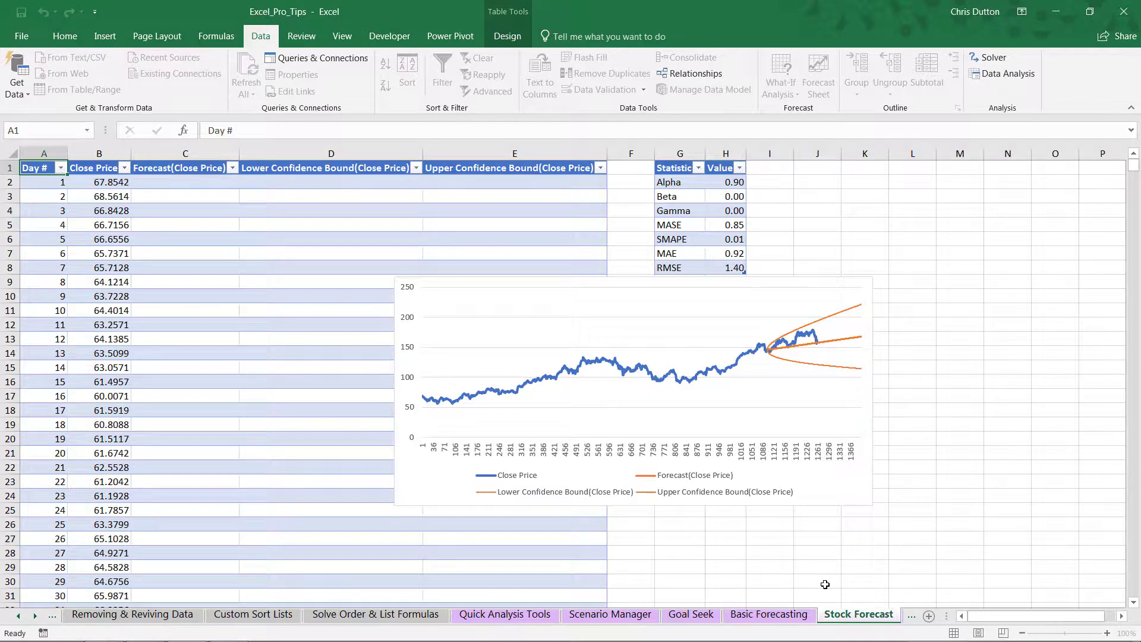
{"action": "left_click", "coordinate": [451, 285]}
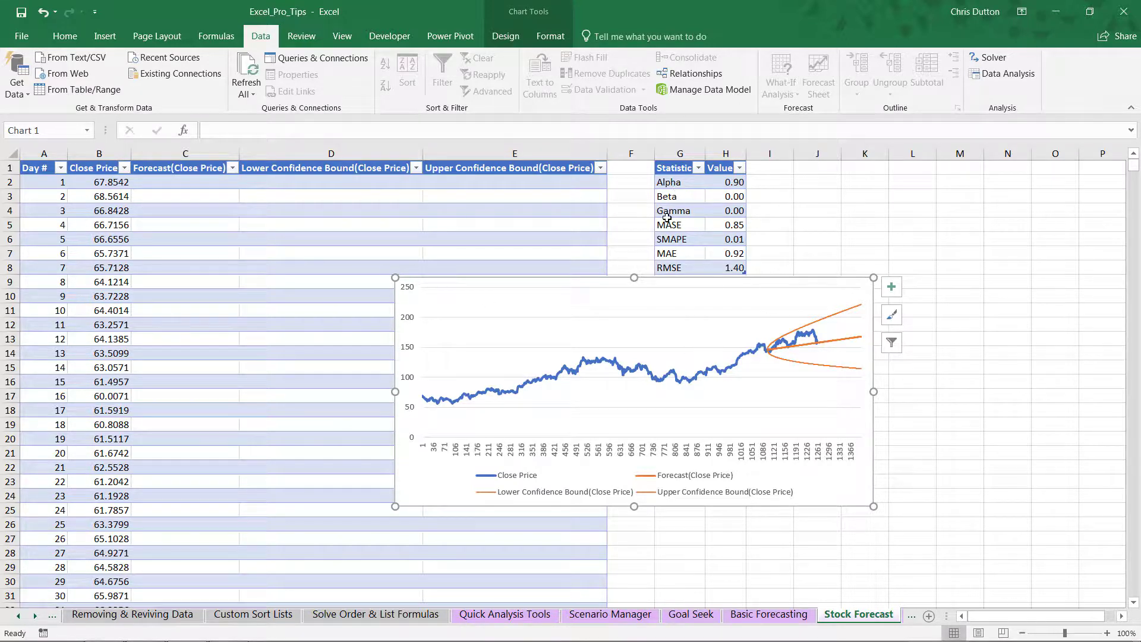
{"action": "left_click_drag", "start_coordinate": [651, 283], "coordinate": [686, 322]}
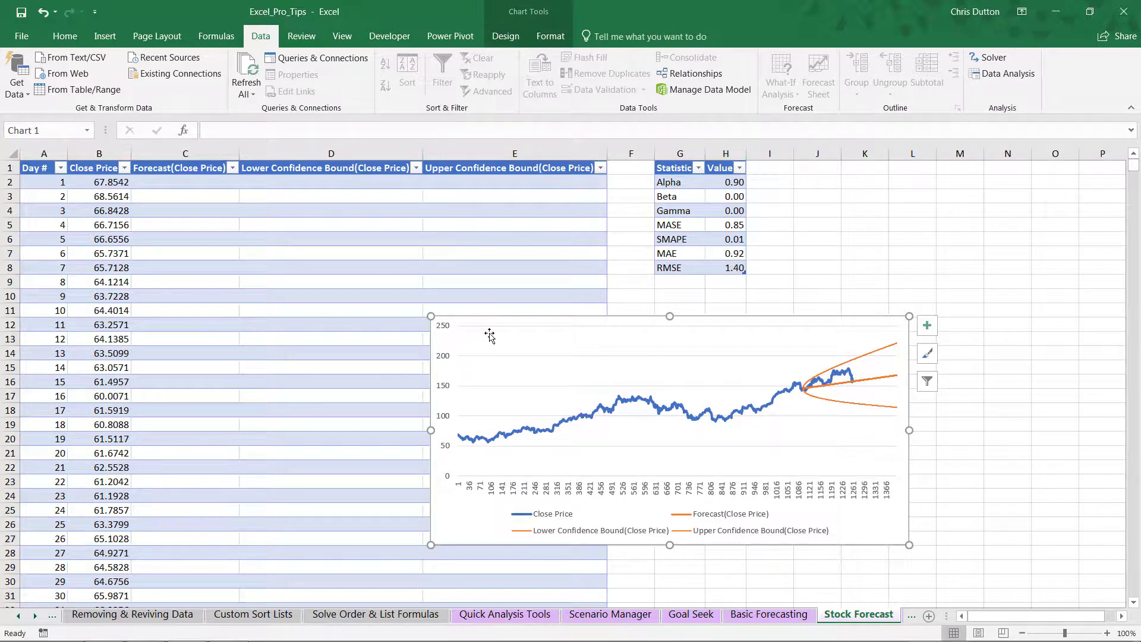
Jump down to day 1,100, where the forecast column begins at 145.87.
{"action": "left_click", "coordinate": [108, 384]}
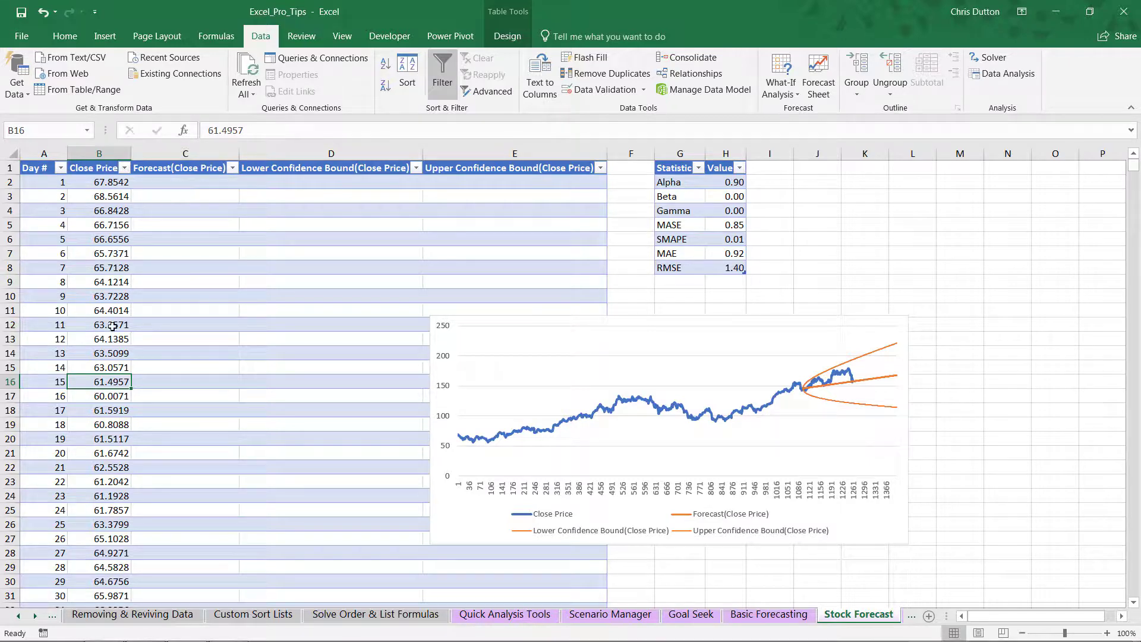
{"action": "scroll", "coordinate": [113, 326], "scroll_direction": "down", "scroll_amount": 7}
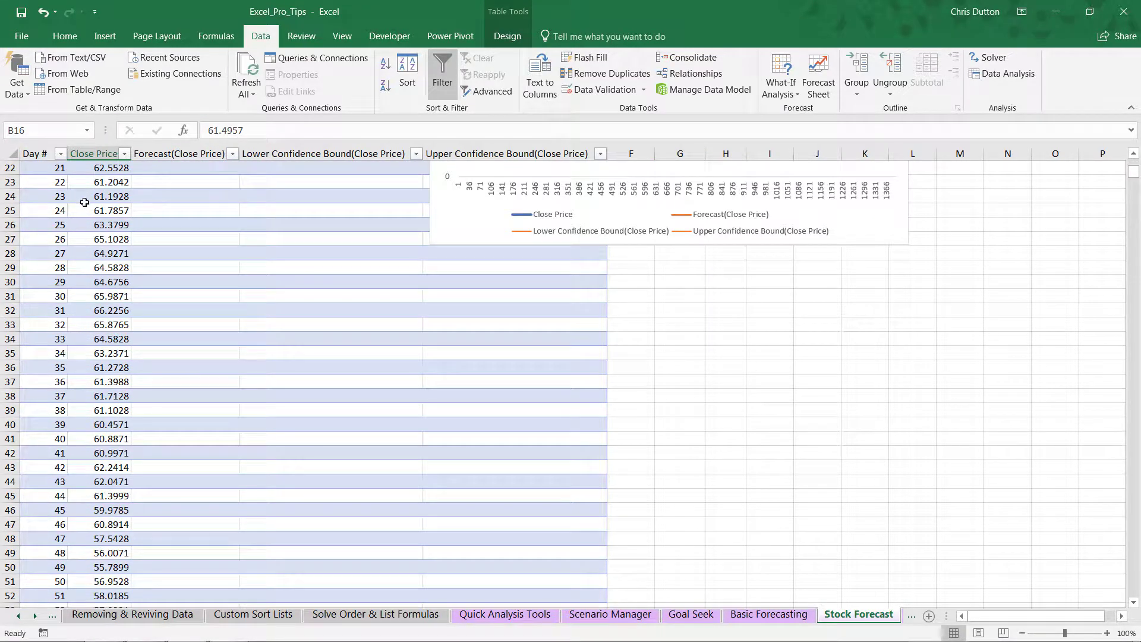
{"action": "scroll", "coordinate": [85, 203], "scroll_direction": "down", "scroll_amount": 20}
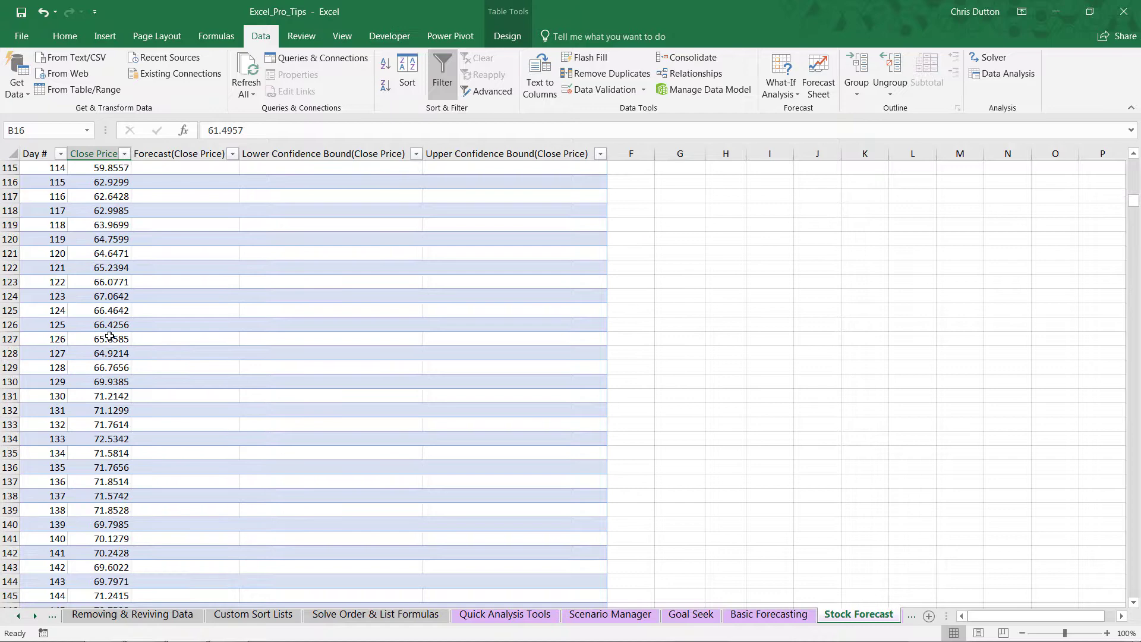
{"action": "scroll", "coordinate": [95, 327], "scroll_direction": "down", "scroll_amount": 6}
{"action": "left_click", "coordinate": [190, 226]}
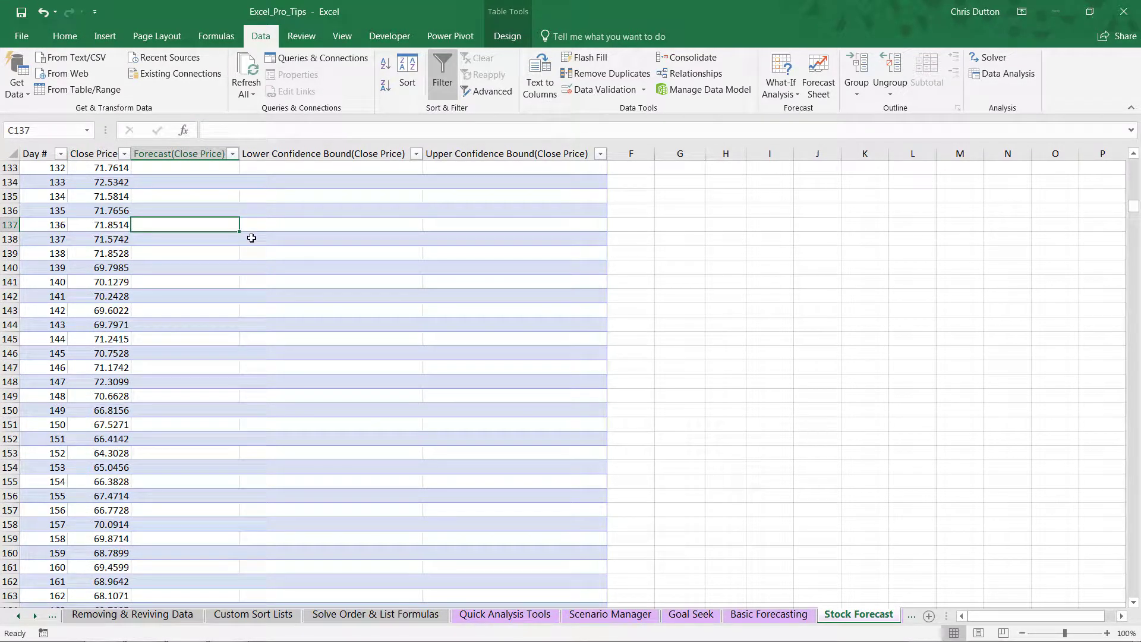
{"action": "key", "text": "ctrl+Down"}
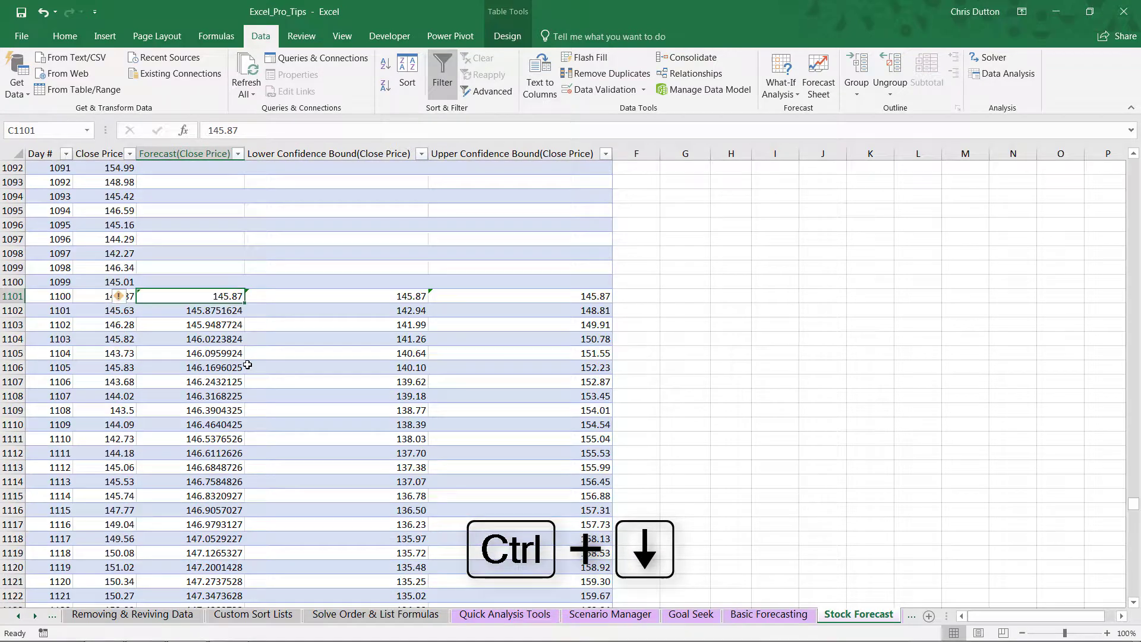
{"action": "left_click", "coordinate": [63, 296]}
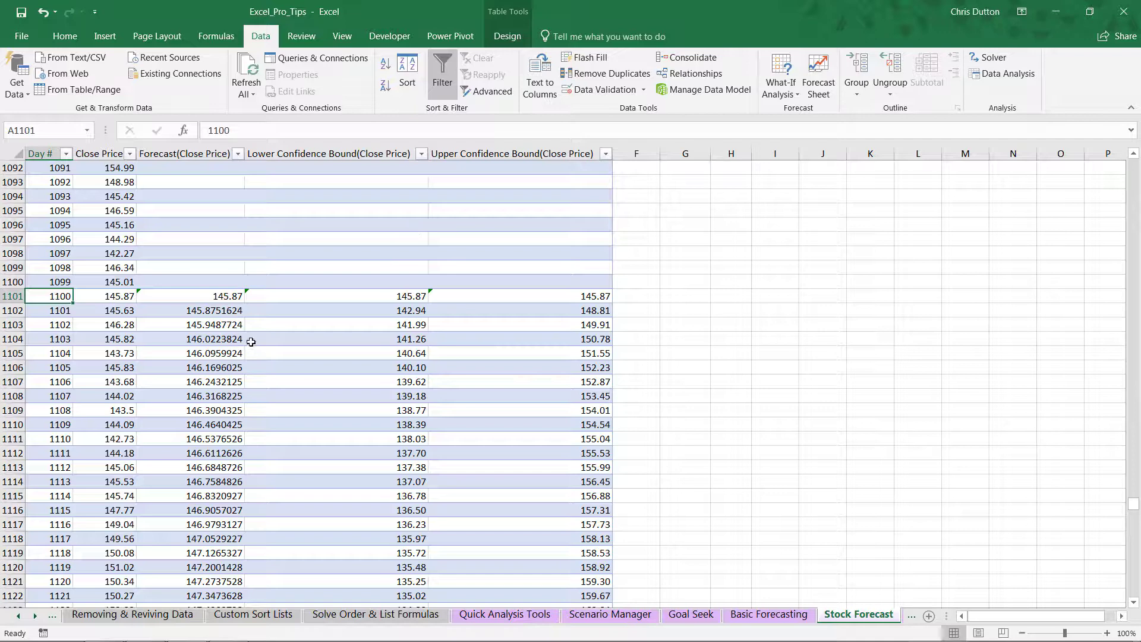
{"action": "left_click", "coordinate": [222, 315]}
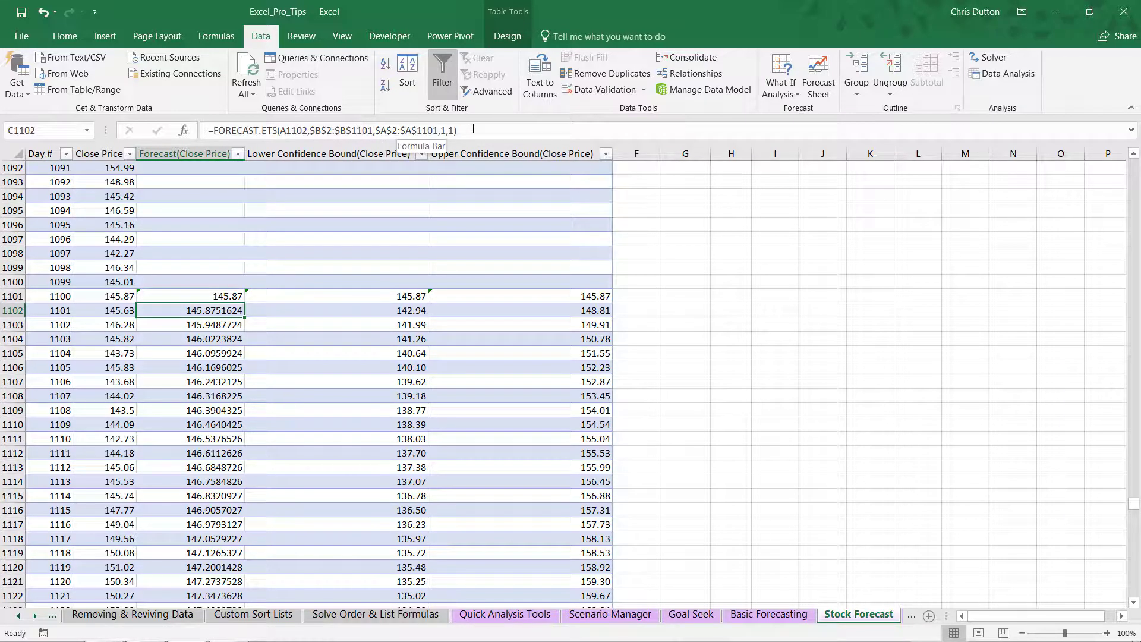
{"action": "left_click", "coordinate": [378, 309]}
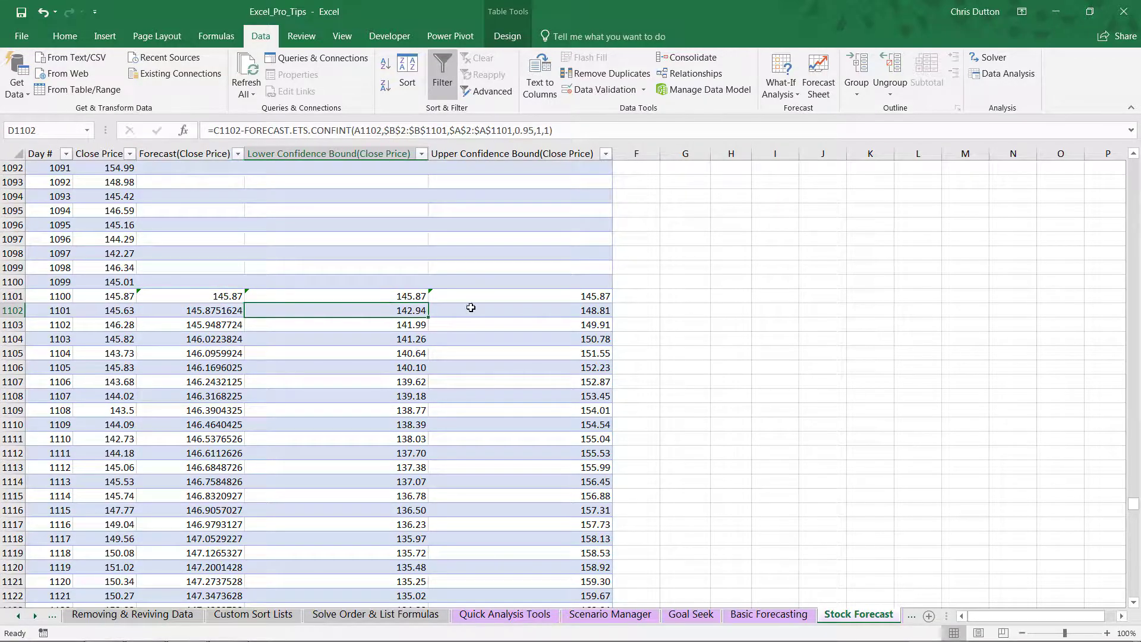
{"action": "left_click", "coordinate": [492, 310]}
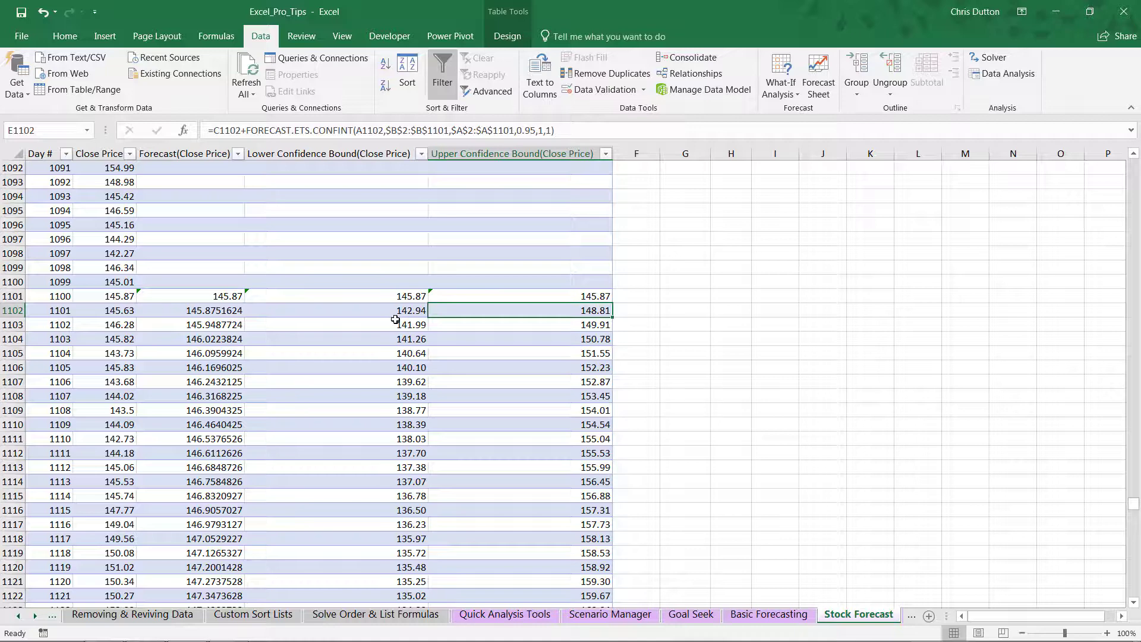
{"action": "left_click", "coordinate": [423, 129]}
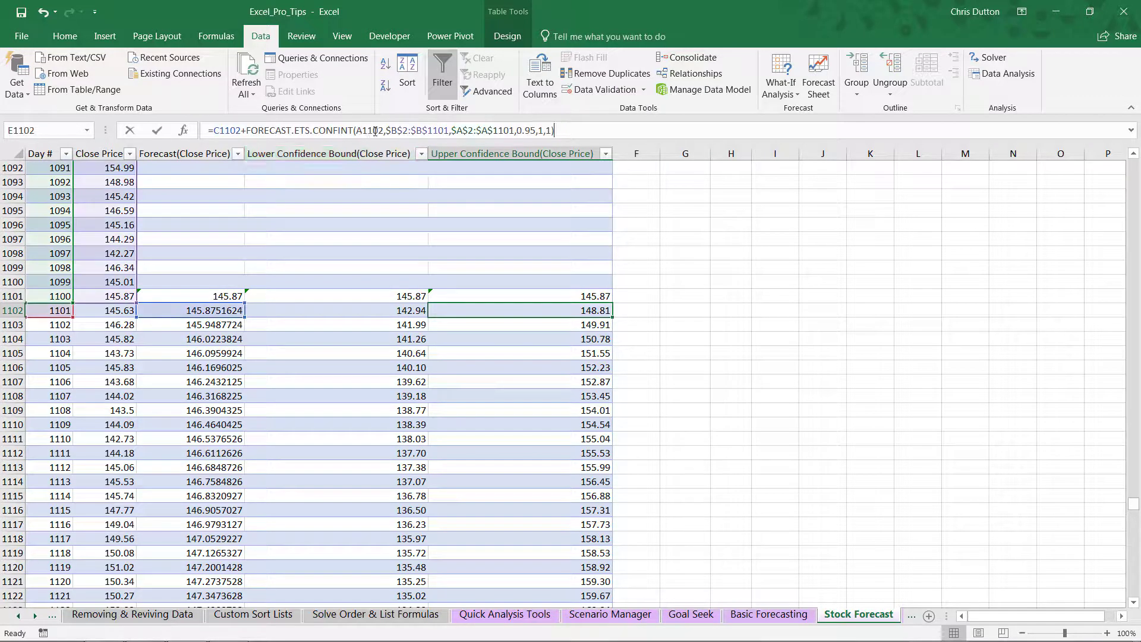
{"action": "left_click", "coordinate": [500, 129]}
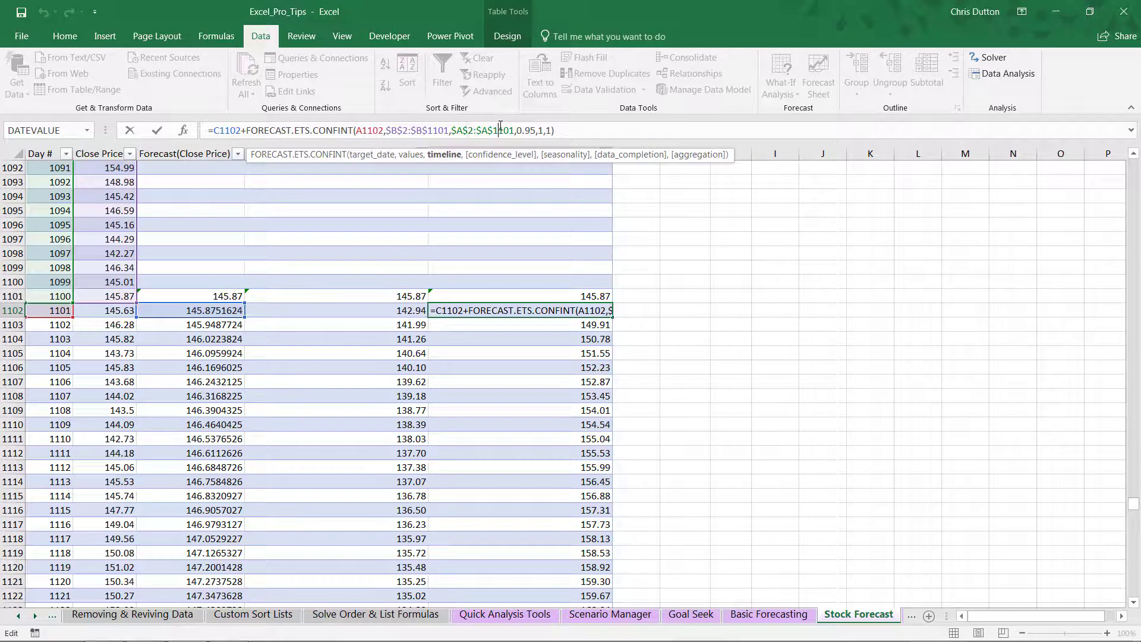
{"action": "key", "text": "ctrl+Return"}
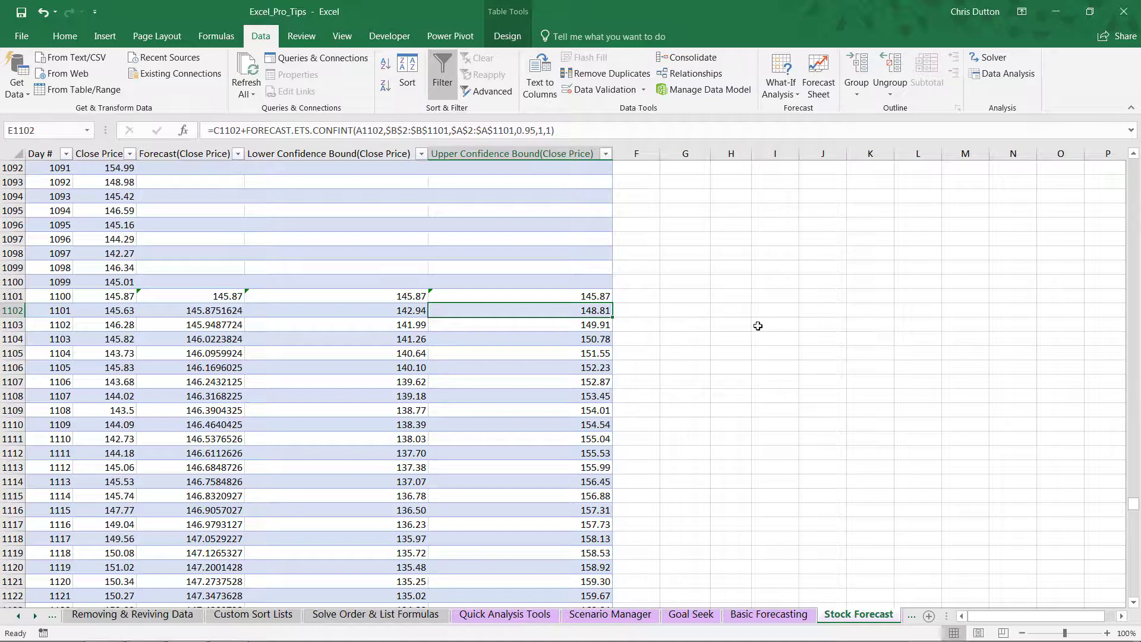
{"action": "left_click_drag", "start_coordinate": [1134, 505], "coordinate": [1133, 158]}
Select the chart's Close Price series and add a Linear trendline to it.
{"action": "left_click_drag", "start_coordinate": [735, 323], "coordinate": [728, 296]}
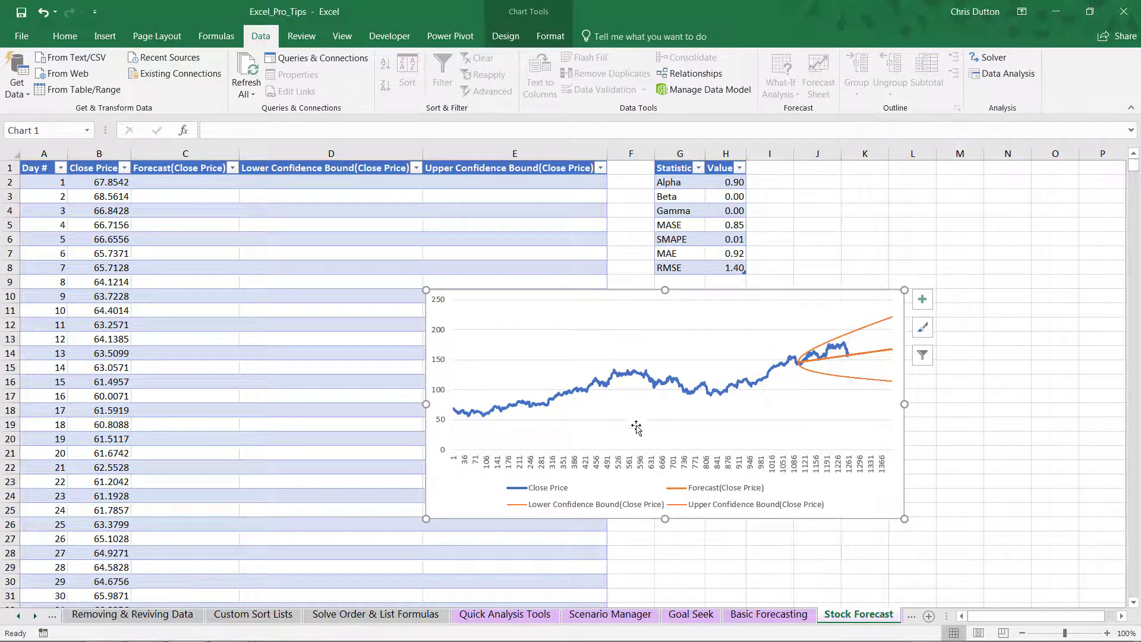
{"action": "left_click", "coordinate": [652, 385]}
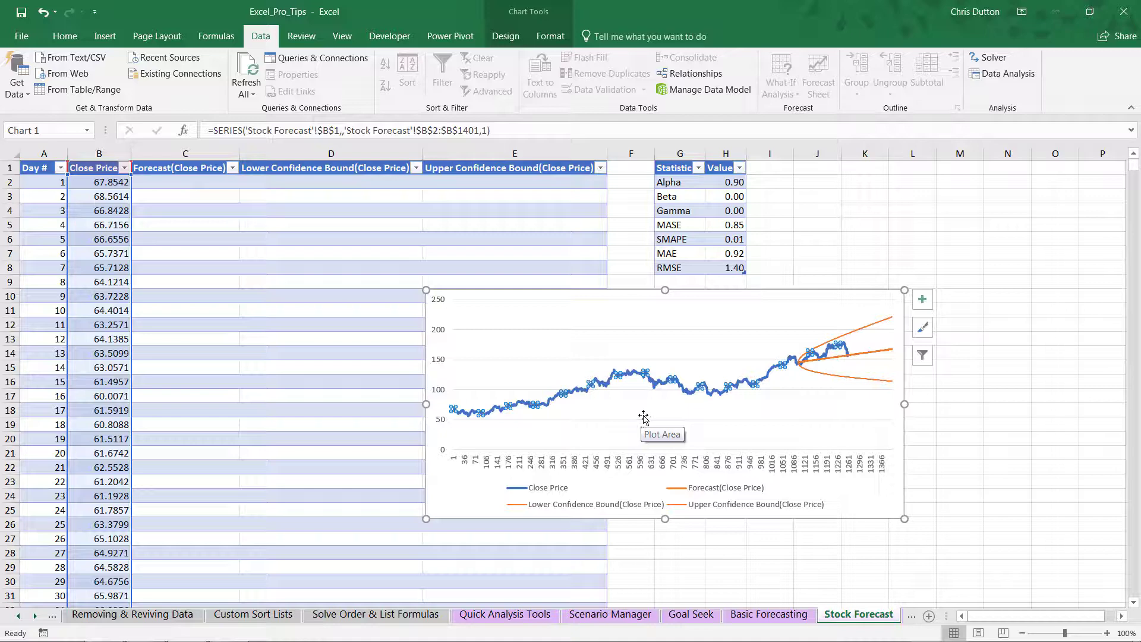
{"action": "left_click", "coordinate": [506, 36]}
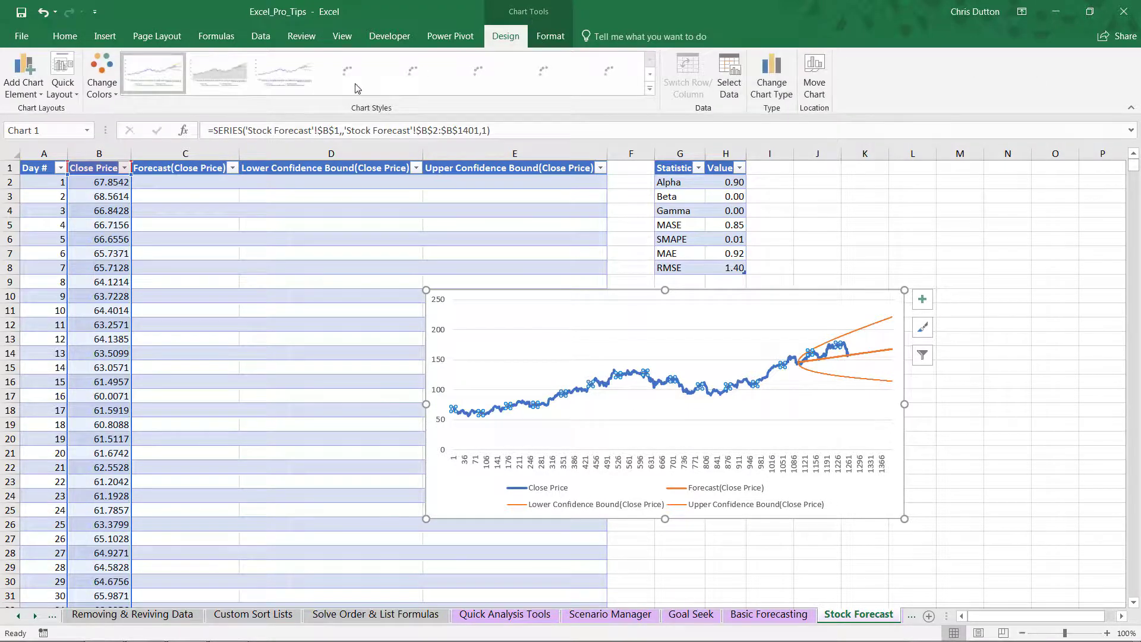
{"action": "left_click", "coordinate": [27, 89]}
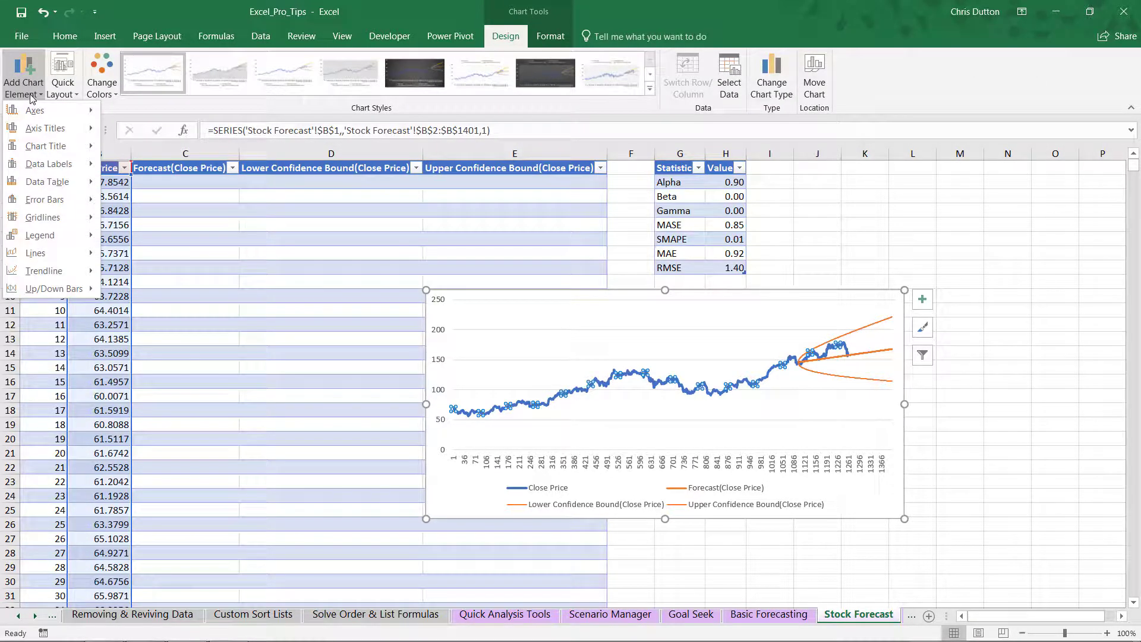
{"action": "mouse_move", "coordinate": [48, 271]}
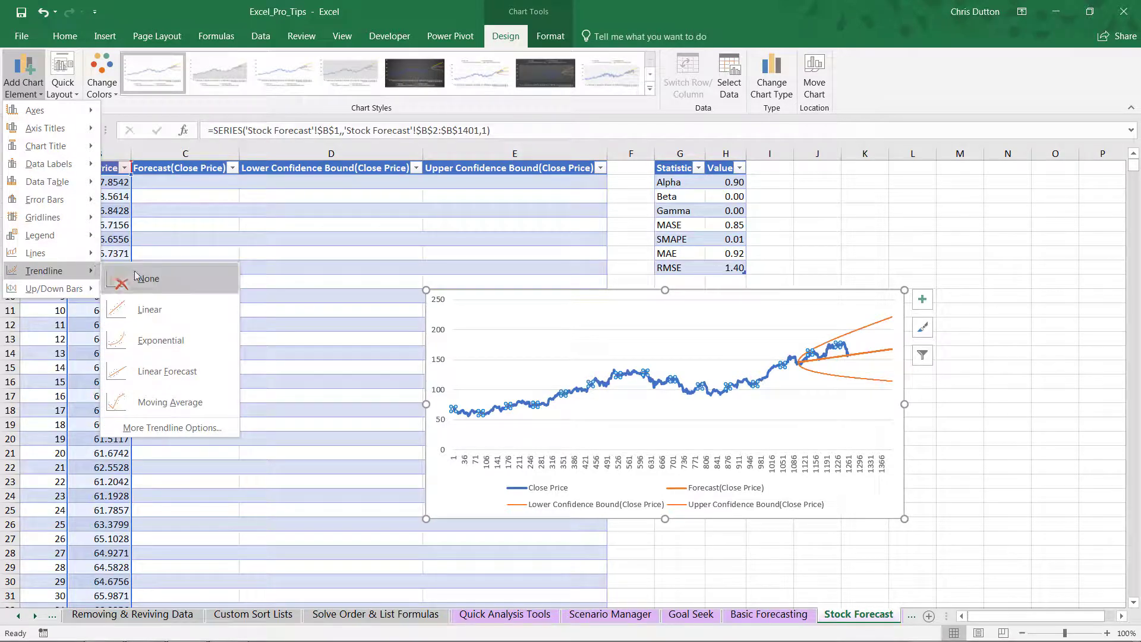
{"action": "left_click", "coordinate": [173, 309]}
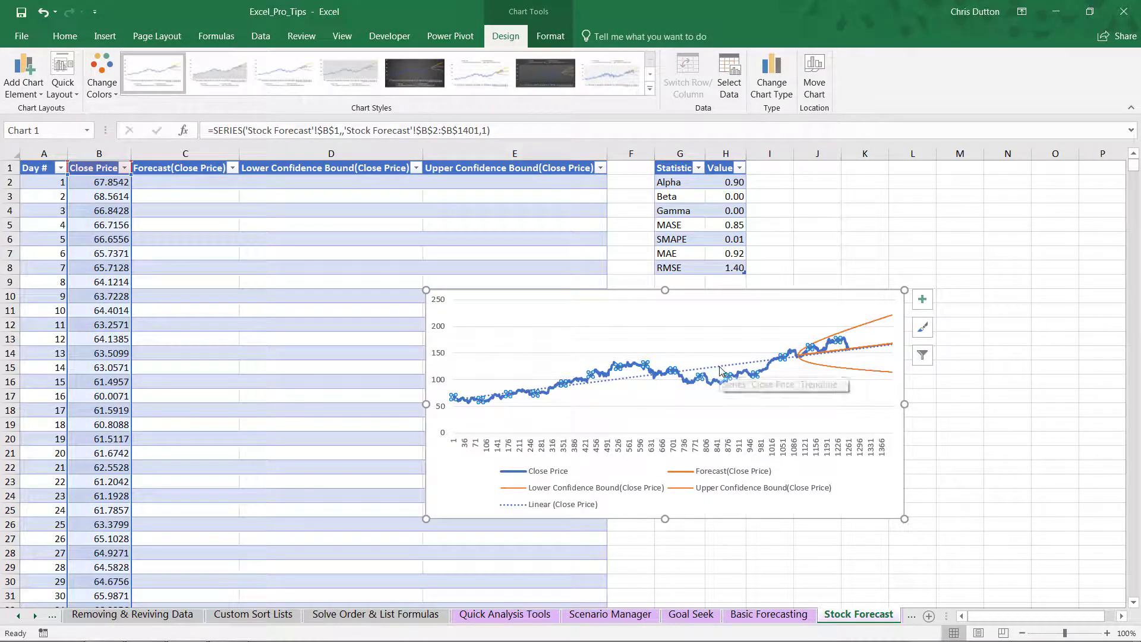
{"action": "left_click", "coordinate": [721, 366]}
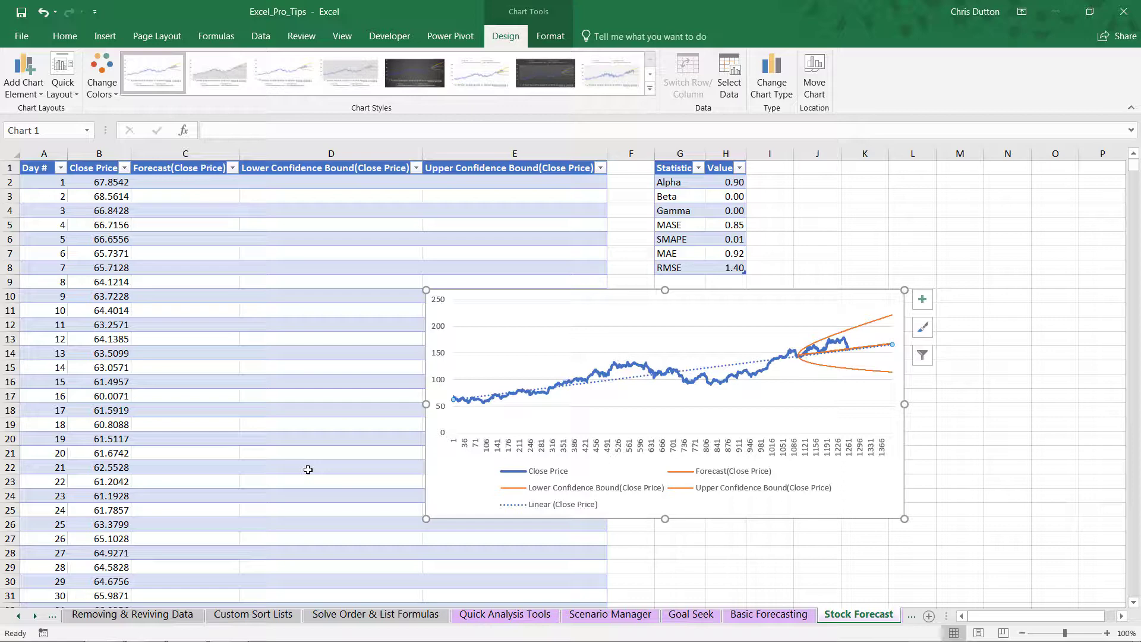
On Basic Forecasting, select the Month and Avg Temp_F columns and open the Forecast Sheet preview.
{"action": "left_click", "coordinate": [770, 616]}
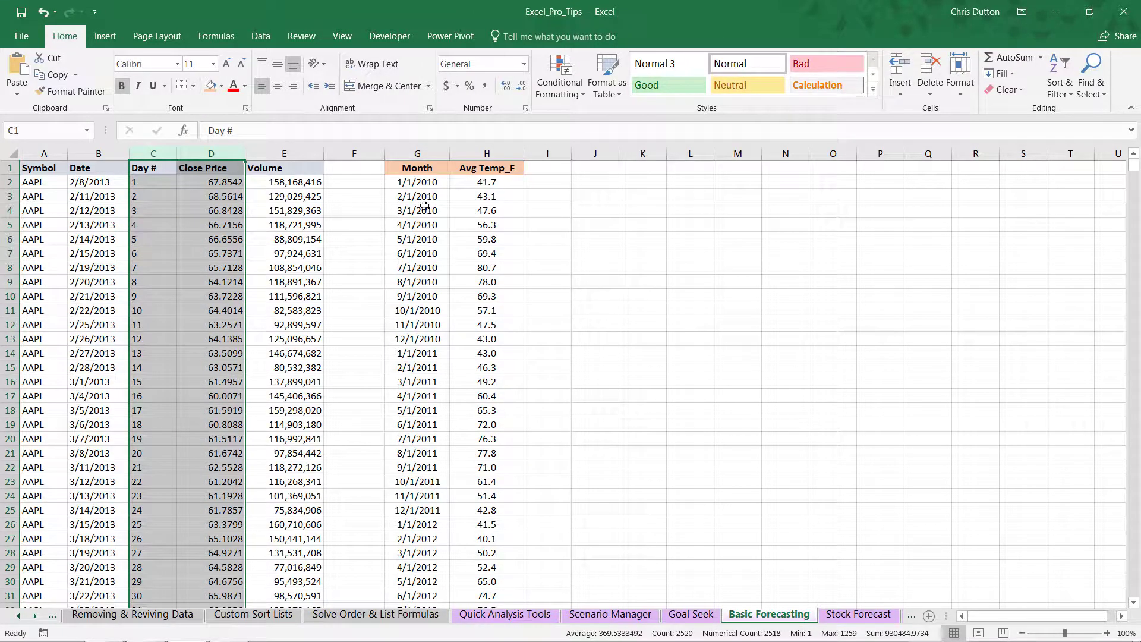
{"action": "left_click_drag", "start_coordinate": [419, 149], "coordinate": [467, 152]}
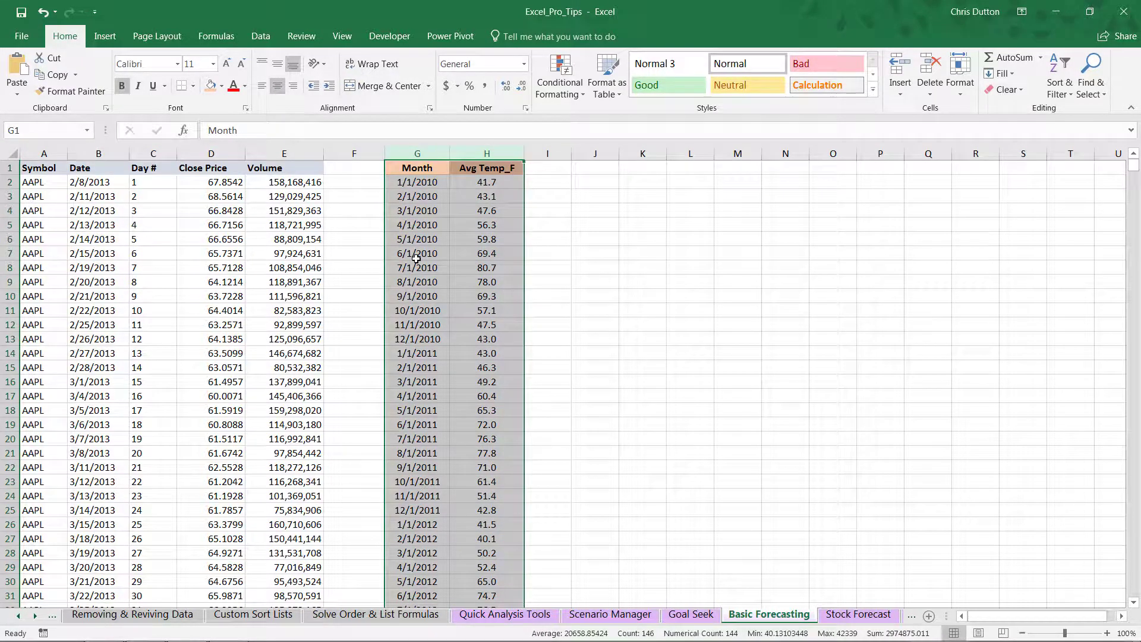
{"action": "left_click", "coordinate": [266, 38]}
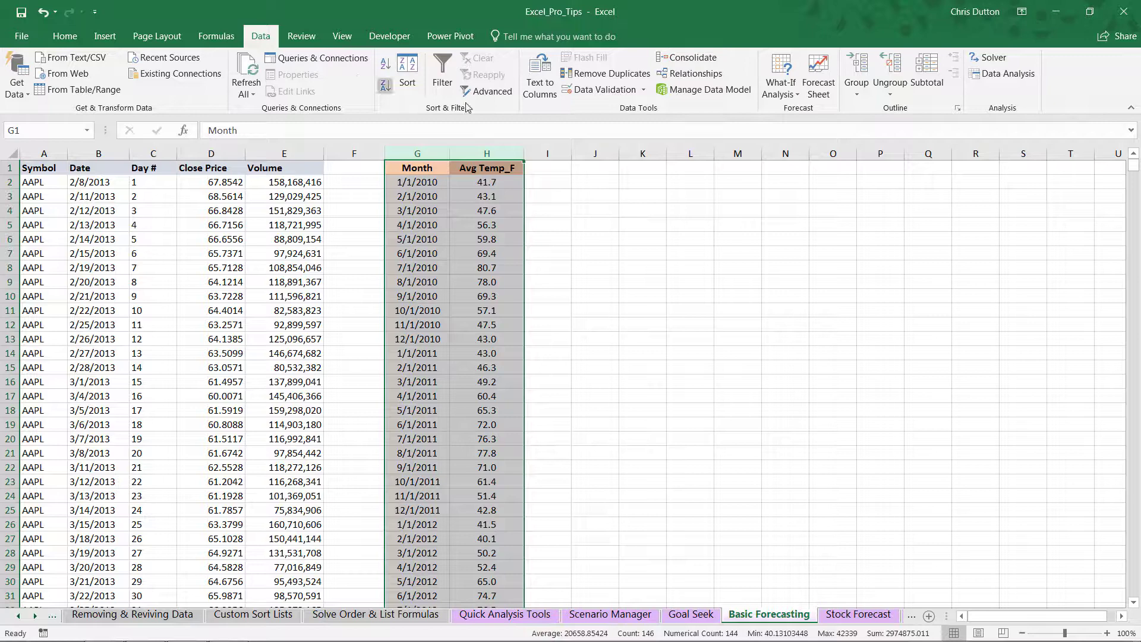
{"action": "left_click", "coordinate": [820, 77]}
{"action": "left_click_drag", "start_coordinate": [506, 126], "coordinate": [700, 176]}
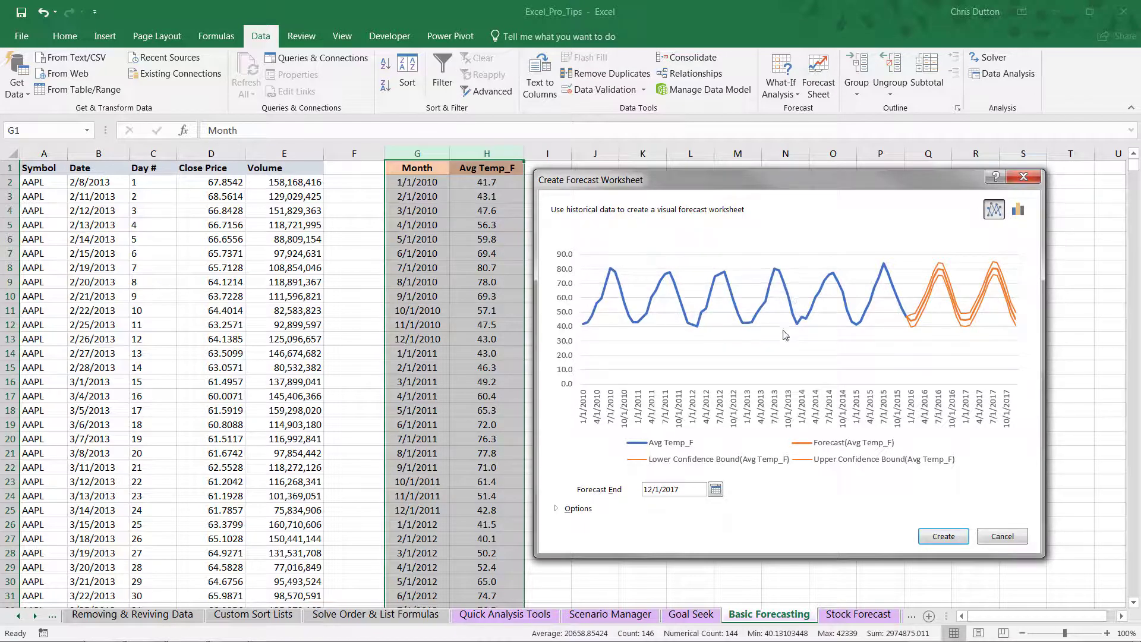
Try a manual seasonality of 12 in the forecast options, then cancel and select cell E4.
{"action": "left_click", "coordinate": [556, 509]}
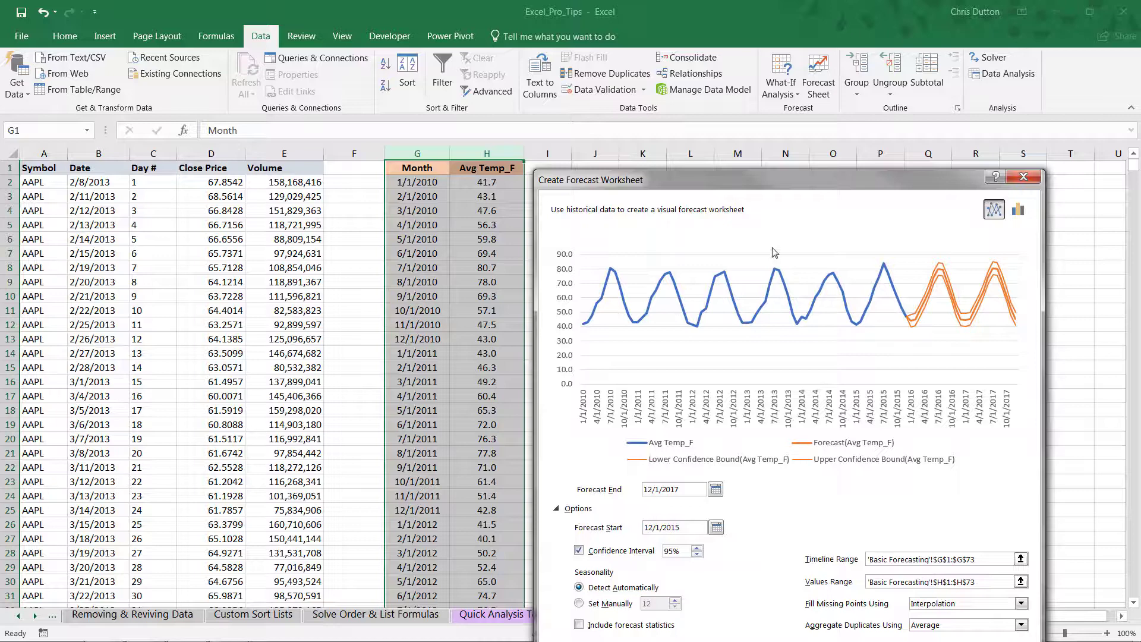
{"action": "left_click_drag", "start_coordinate": [755, 188], "coordinate": [767, 106]}
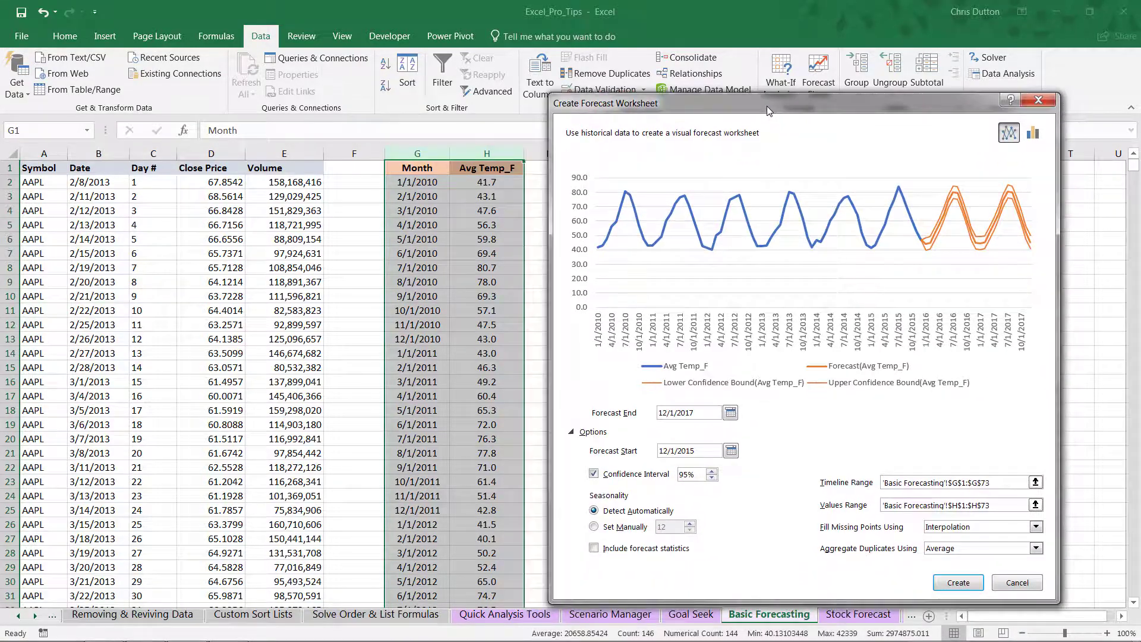
{"action": "left_click", "coordinate": [594, 527]}
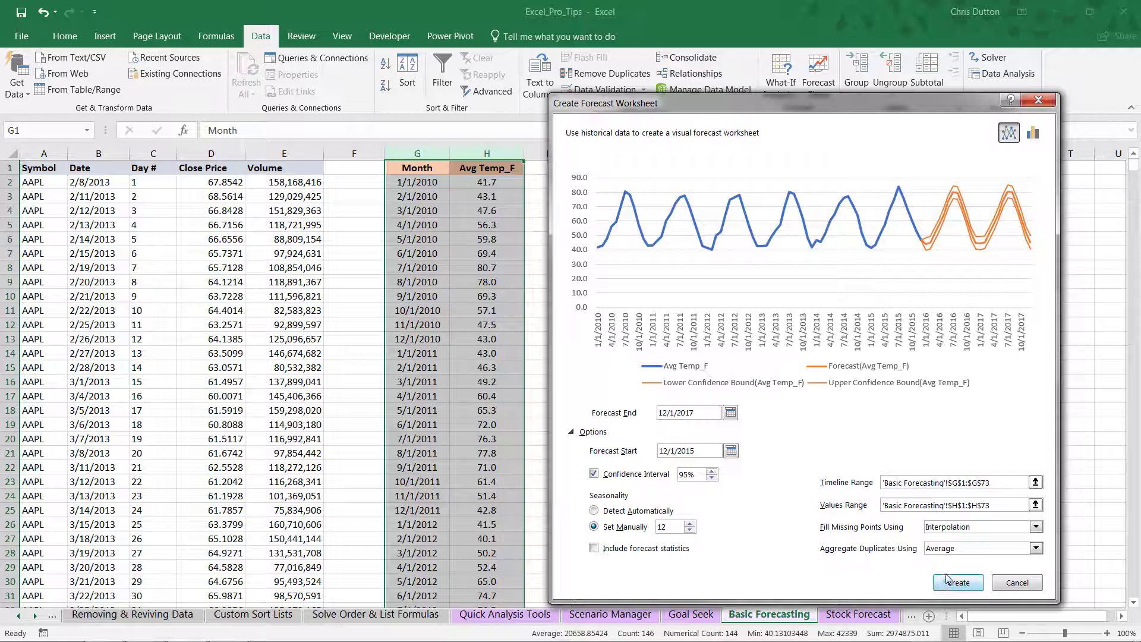
{"action": "left_click", "coordinate": [1016, 584]}
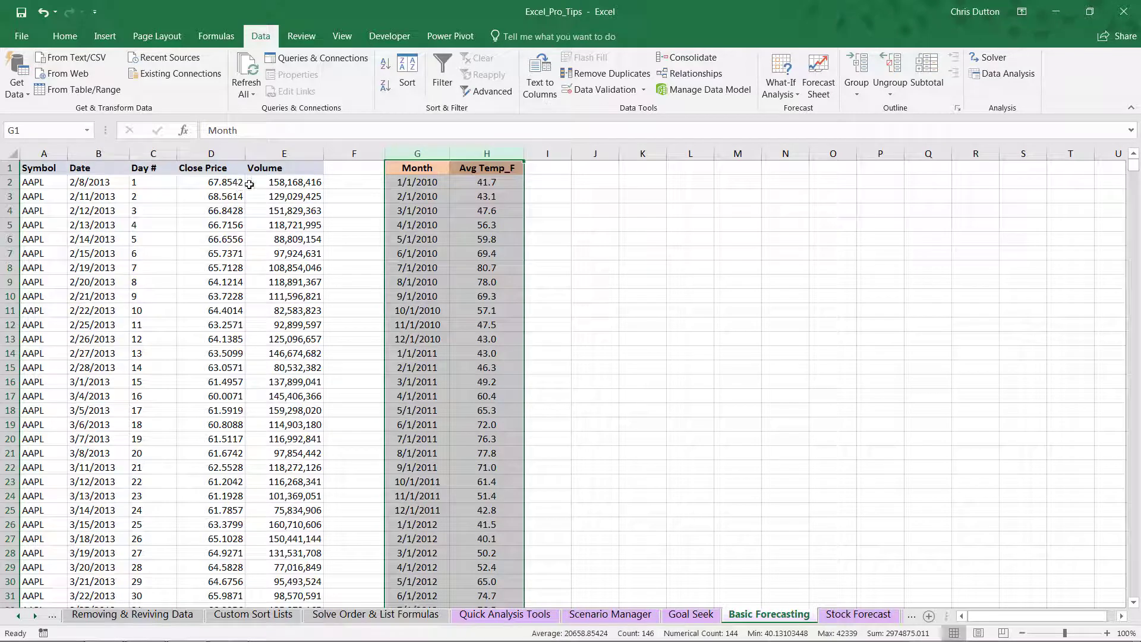
{"action": "left_click", "coordinate": [286, 213]}
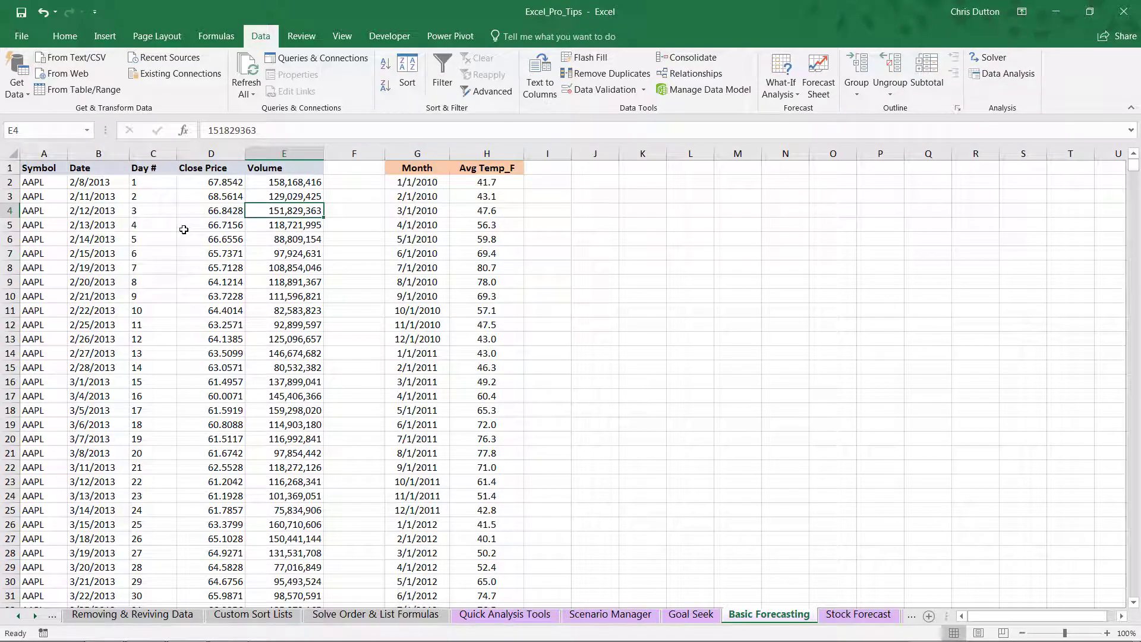